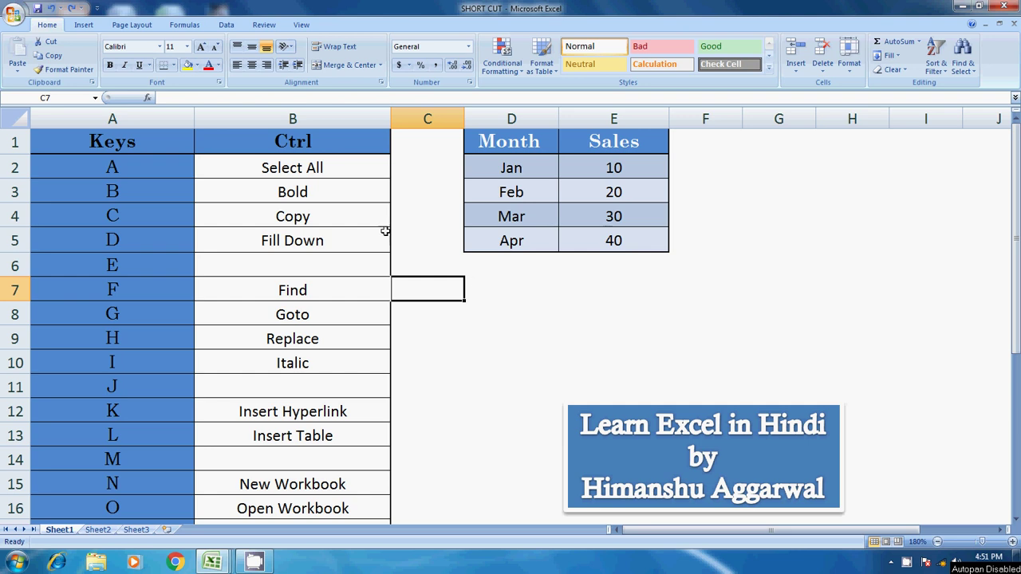
Step: Browse the Keys and Ctrl columns of the shortcut table down to A's Select All entry
click(111, 141)
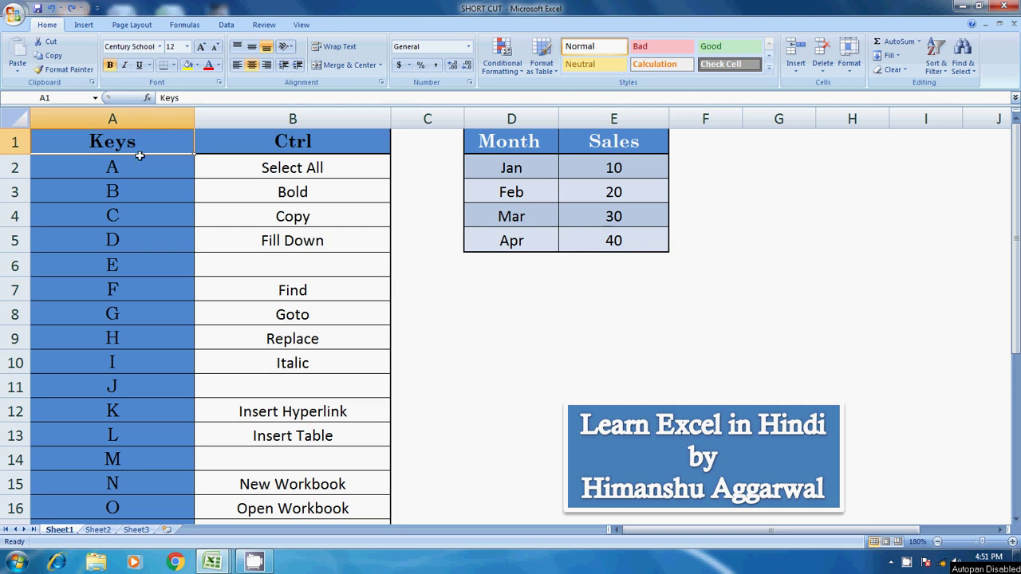
click(139, 171)
click(145, 241)
click(149, 292)
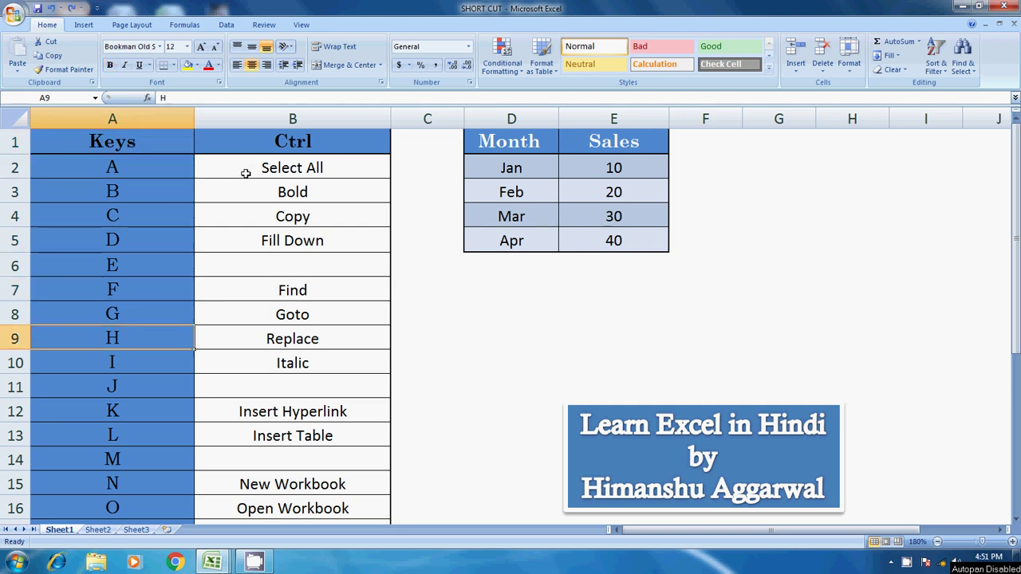
click(255, 143)
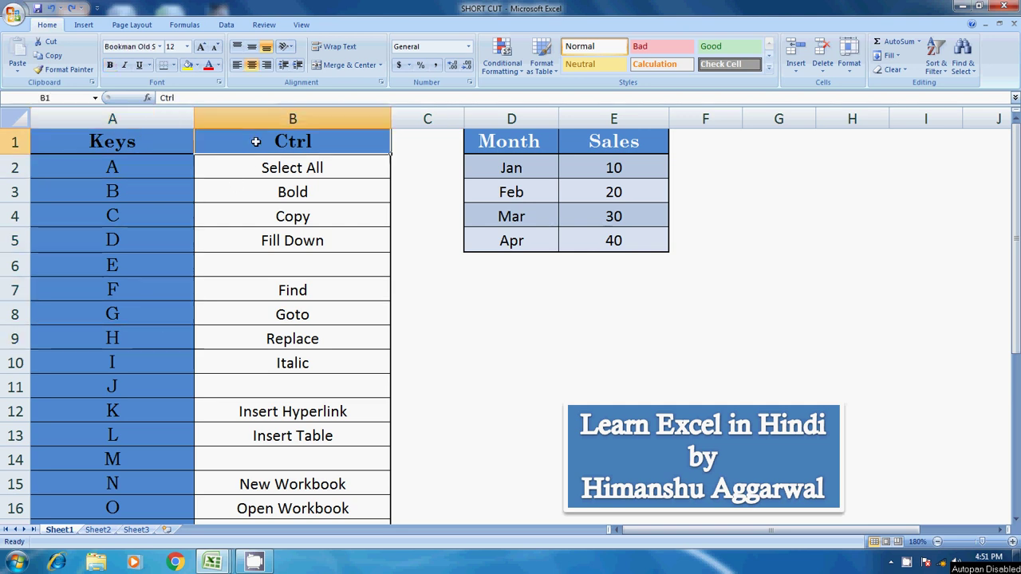
click(180, 178)
click(311, 173)
click(301, 149)
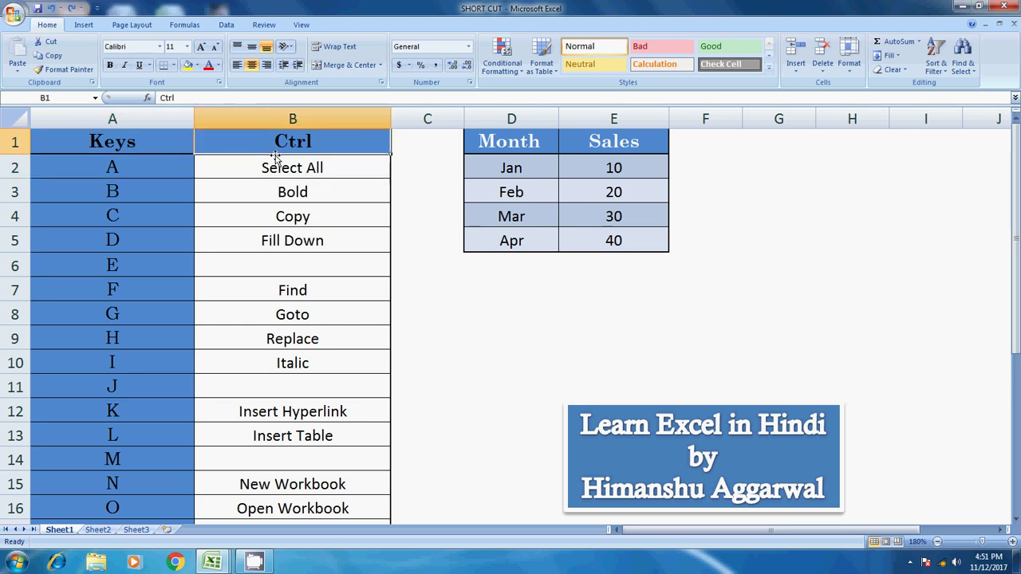
click(170, 167)
click(284, 165)
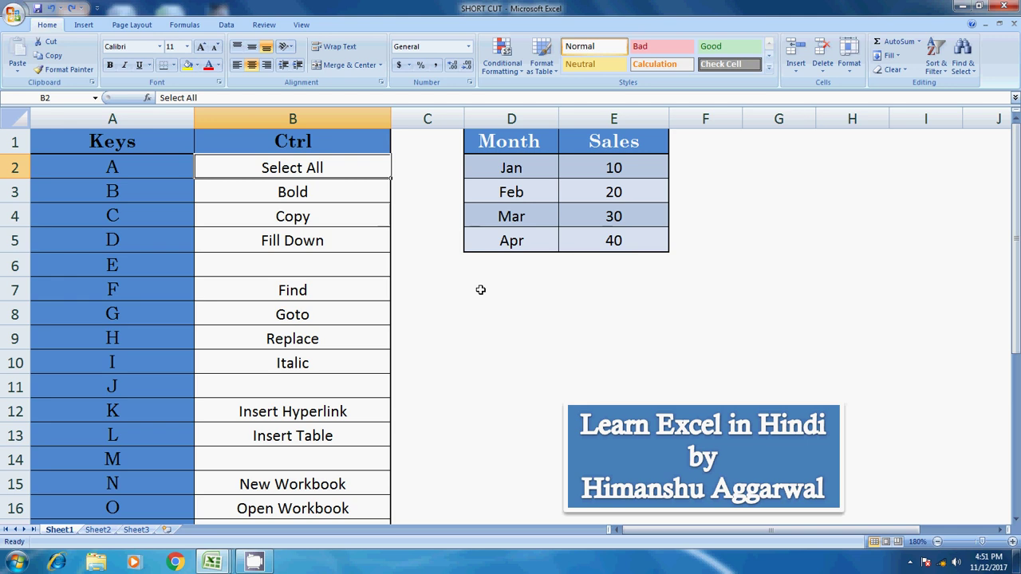
Step: Select the entire sheet with Ctrl+A, then deselect it
click(515, 285)
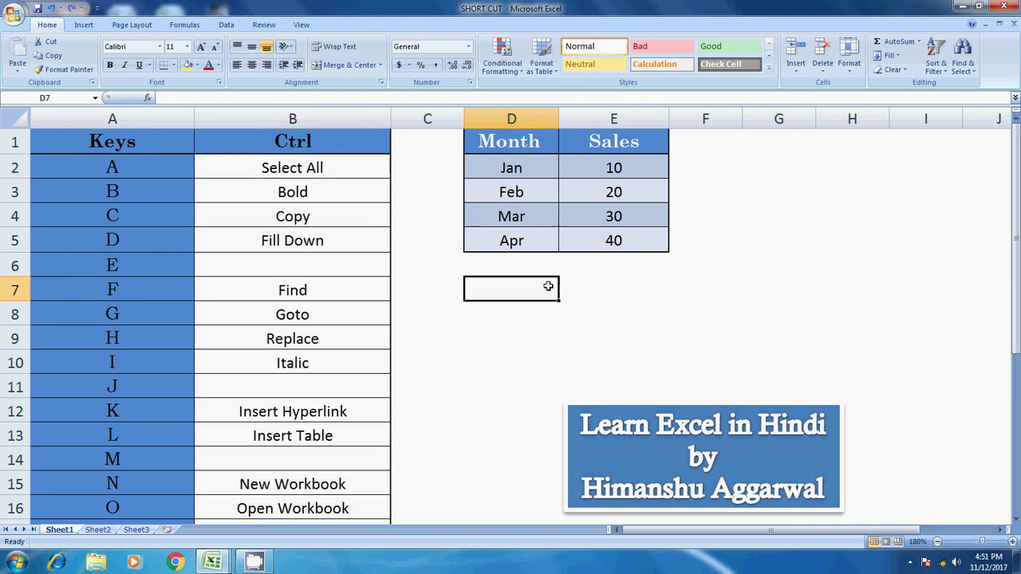
key(Return)
click(515, 295)
key(ctrl+a)
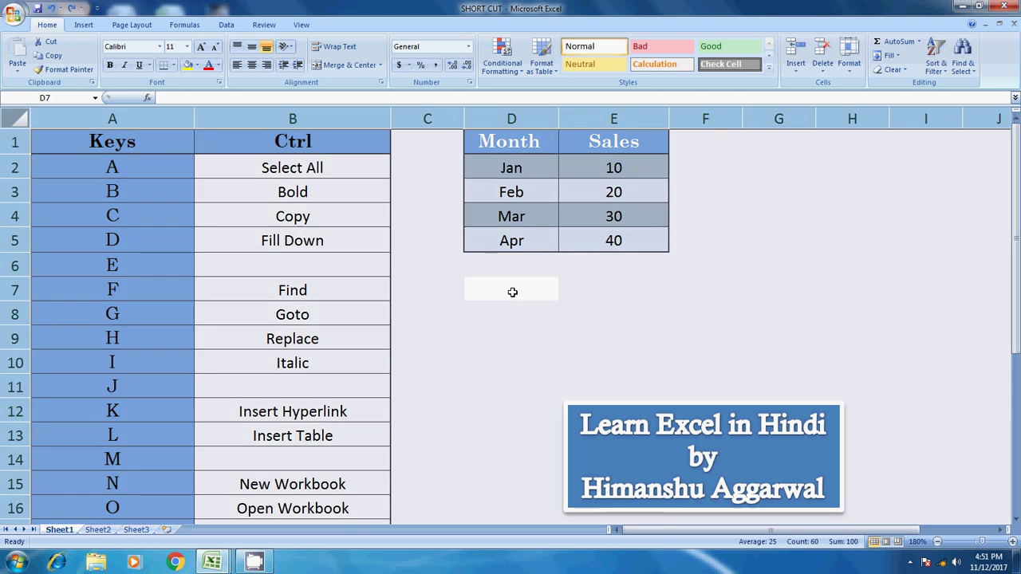
click(583, 287)
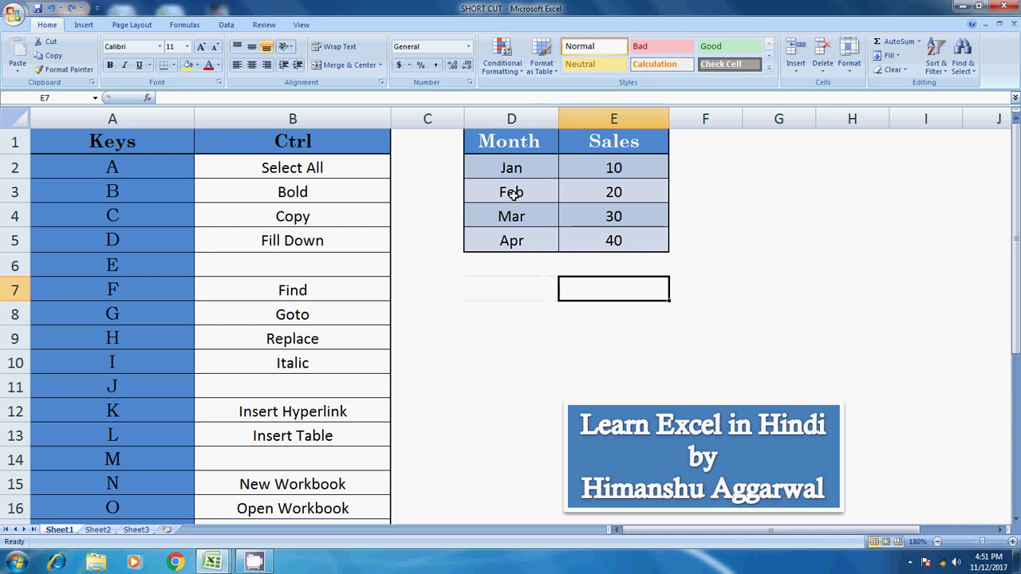
Step: Select the Month/Sales table from Jan with Ctrl+L, then select and deselect the whole worksheet
click(505, 170)
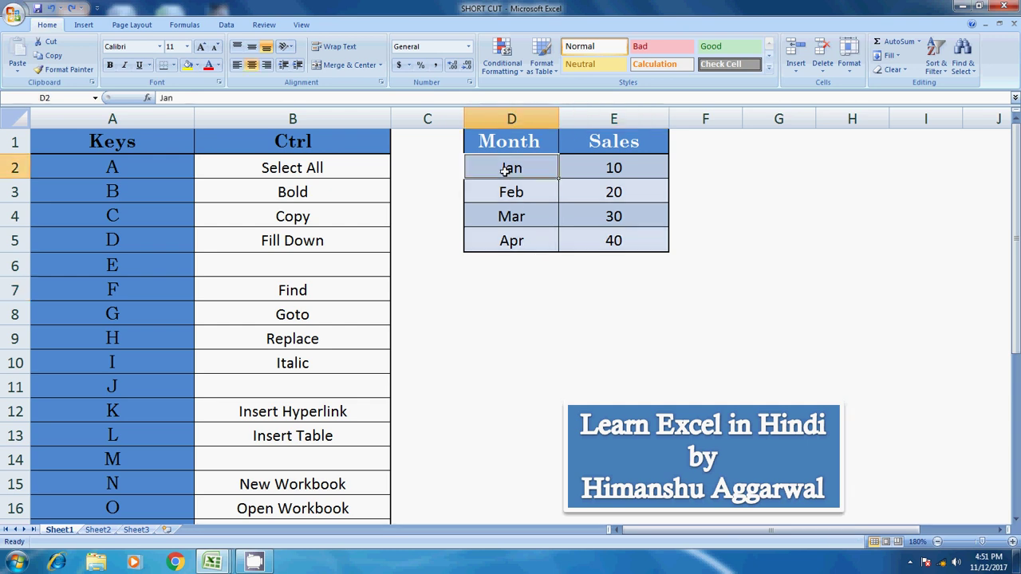
key(ctrl+l)
key(Return)
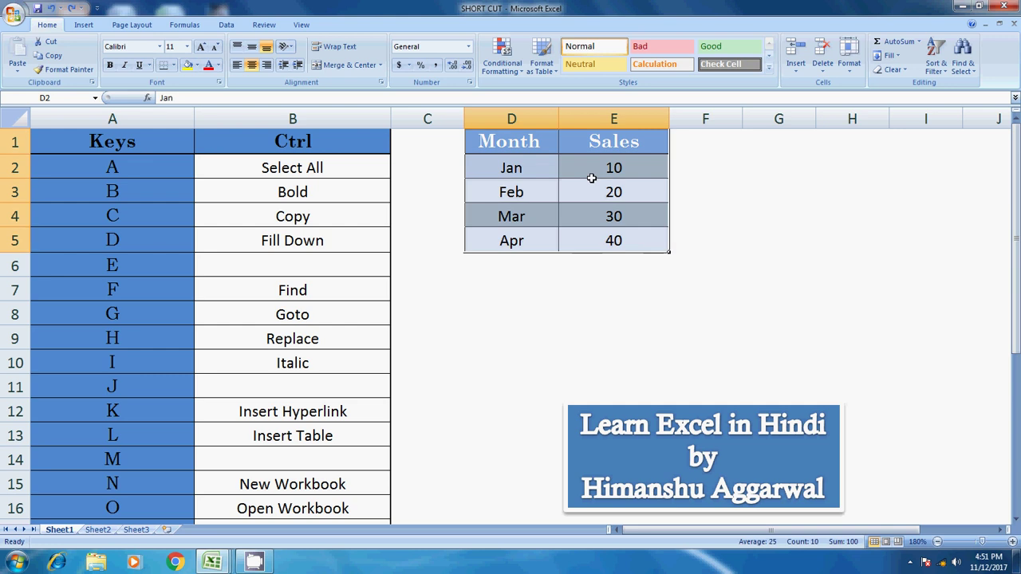
click(590, 299)
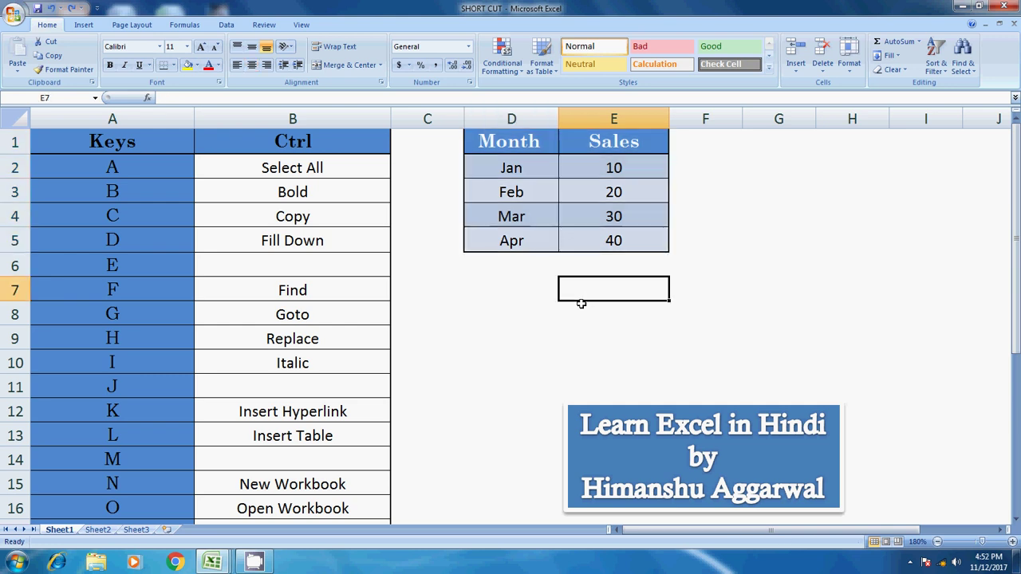
click(533, 173)
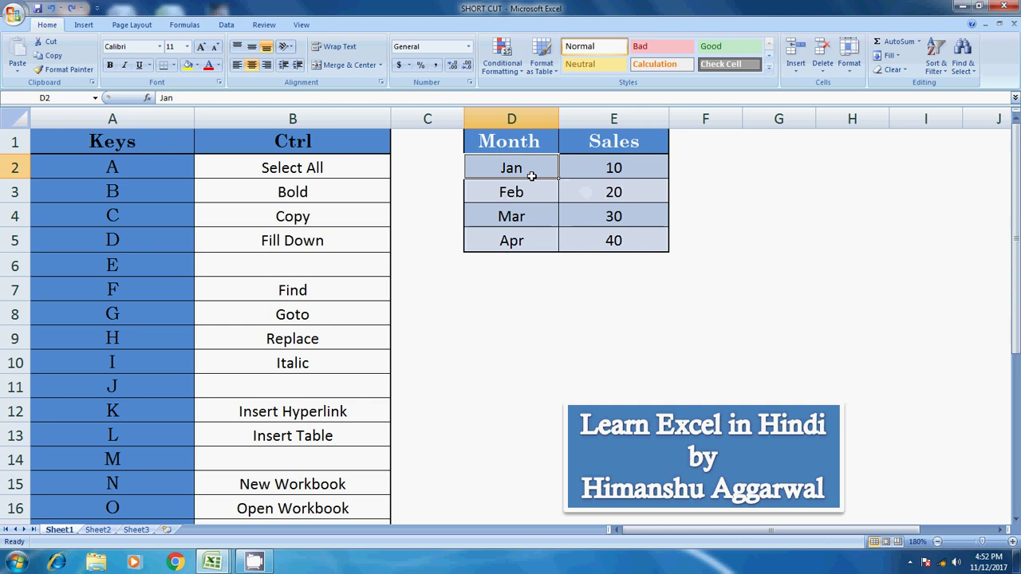
click(16, 120)
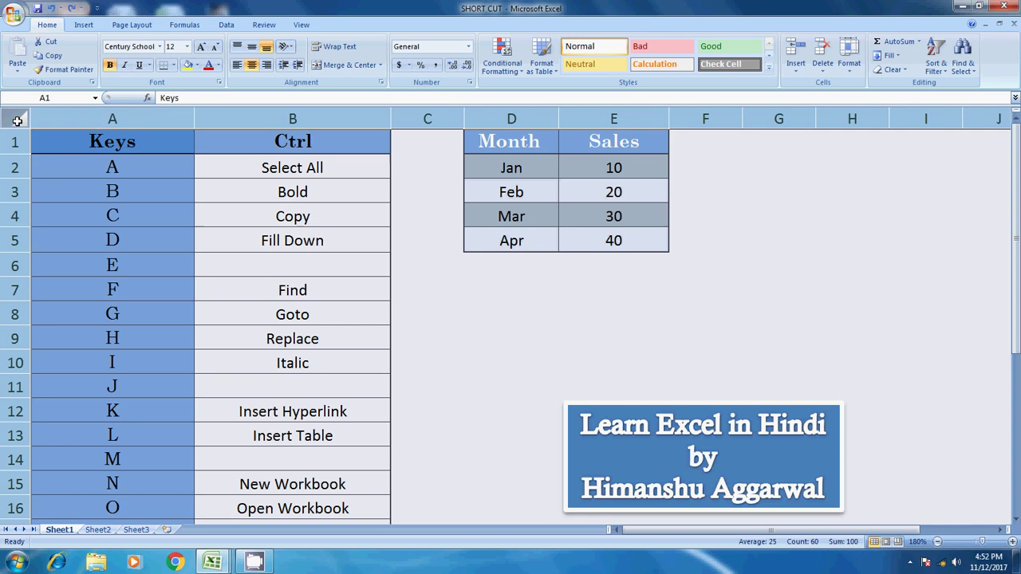
click(417, 309)
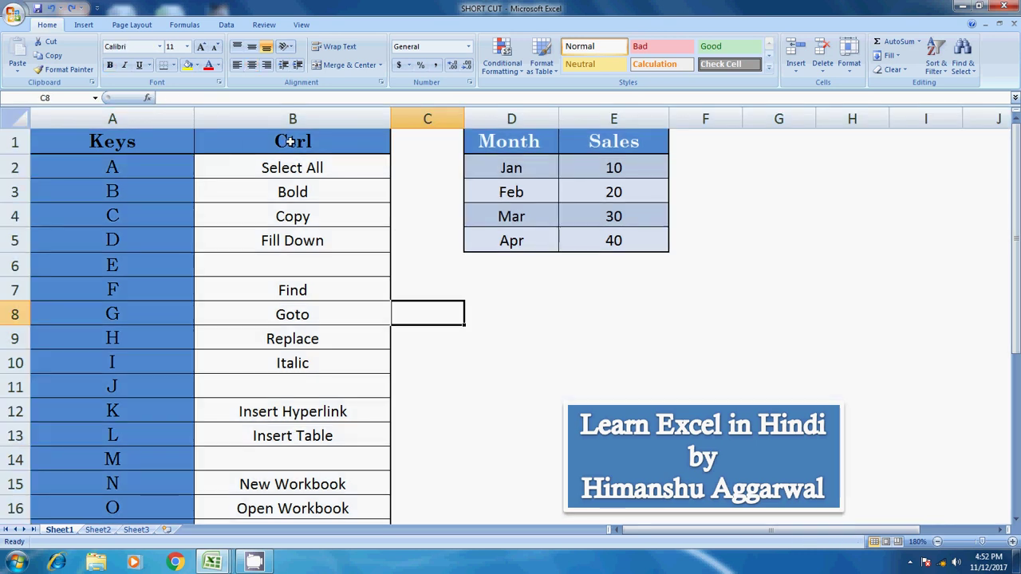
Step: Bold the month names and sales values with Ctrl+B, then remove the bold again
click(292, 140)
click(141, 197)
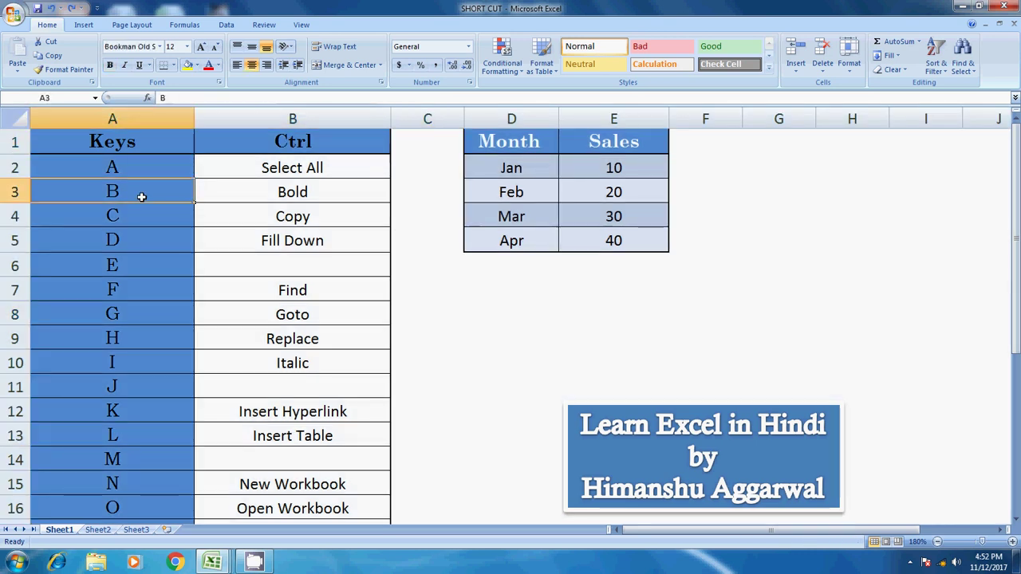
click(288, 189)
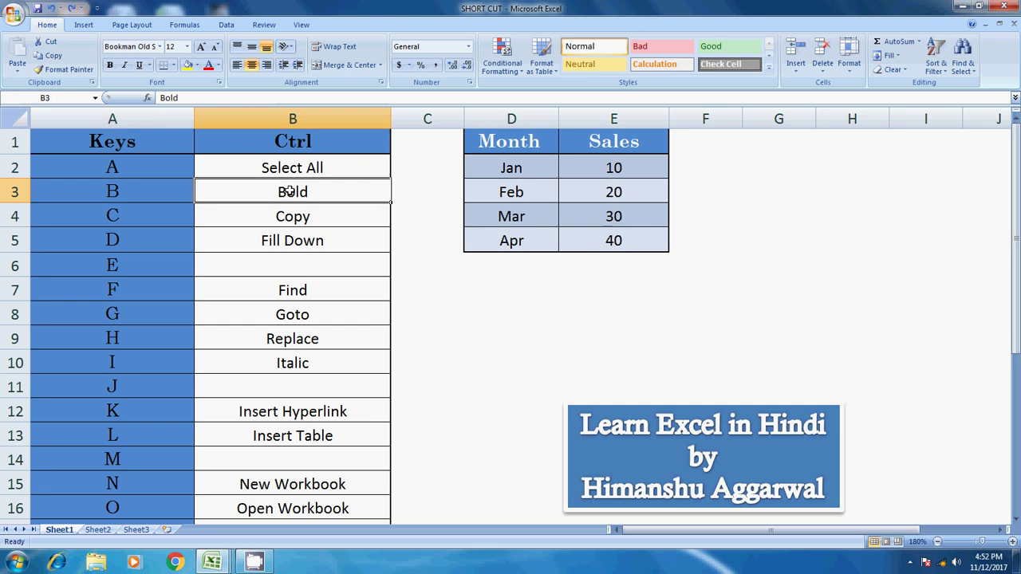
click(172, 185)
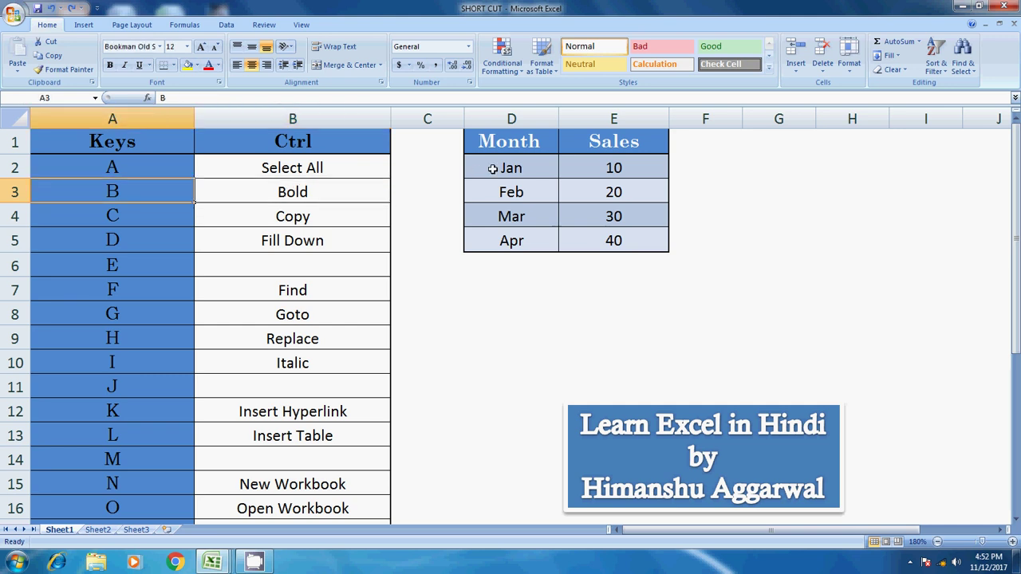
drag(489, 166, 608, 239)
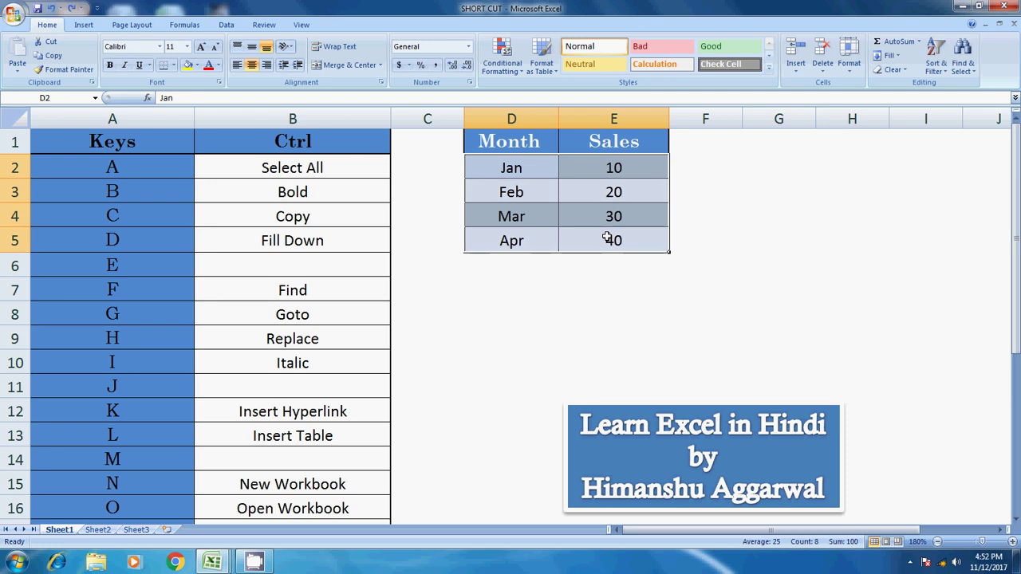
key(ctrl+b)
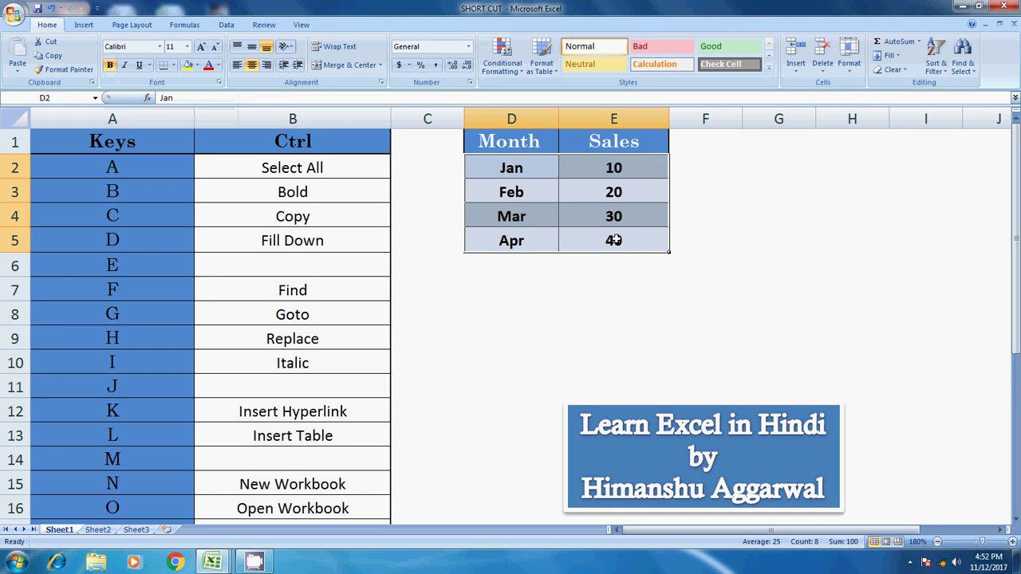
key(ctrl+b)
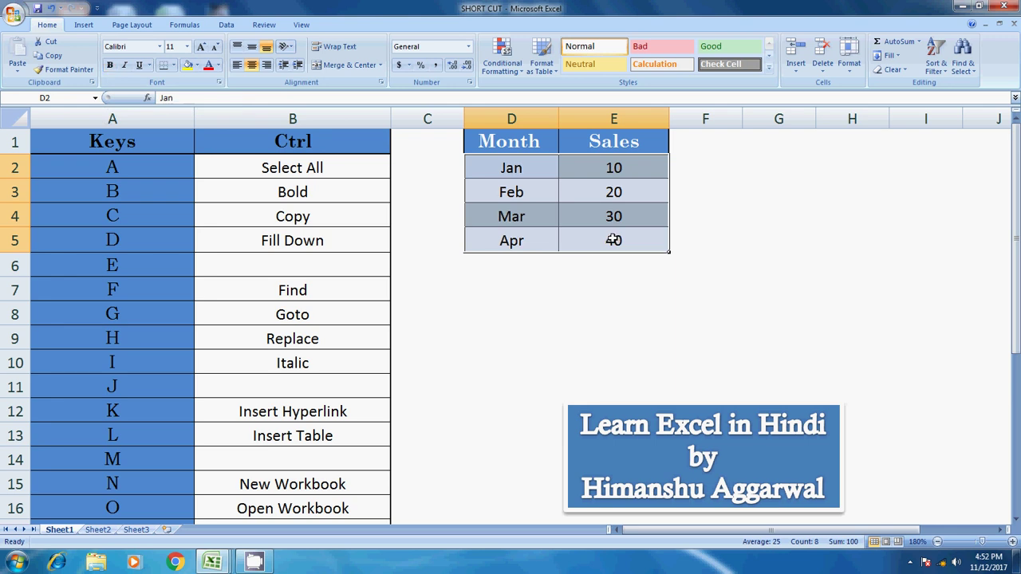
Step: Copy the Month/Sales table with Ctrl+C, view the clipboard list, then cancel the copy
click(281, 141)
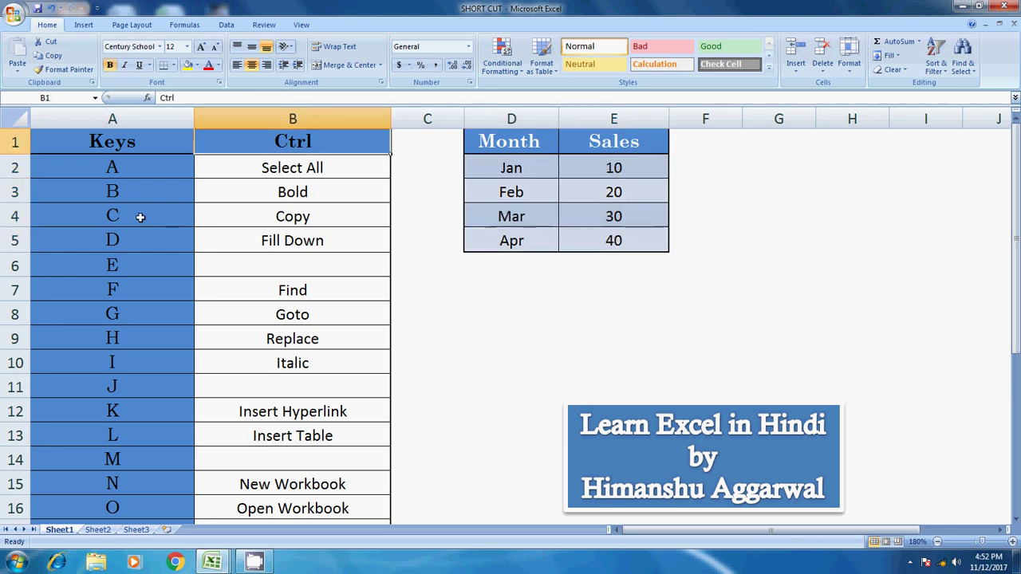
click(136, 216)
click(218, 216)
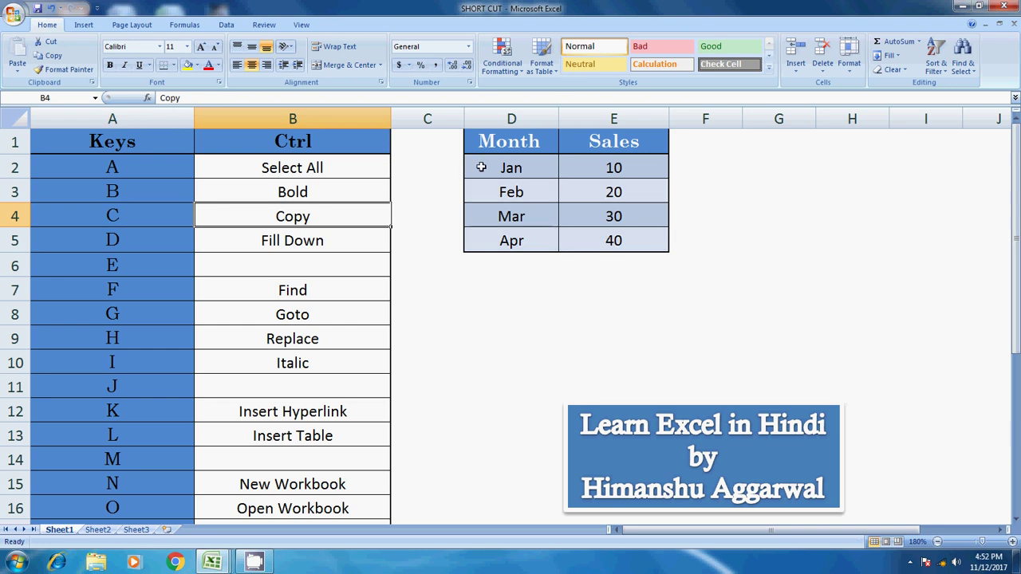
drag(485, 144, 618, 239)
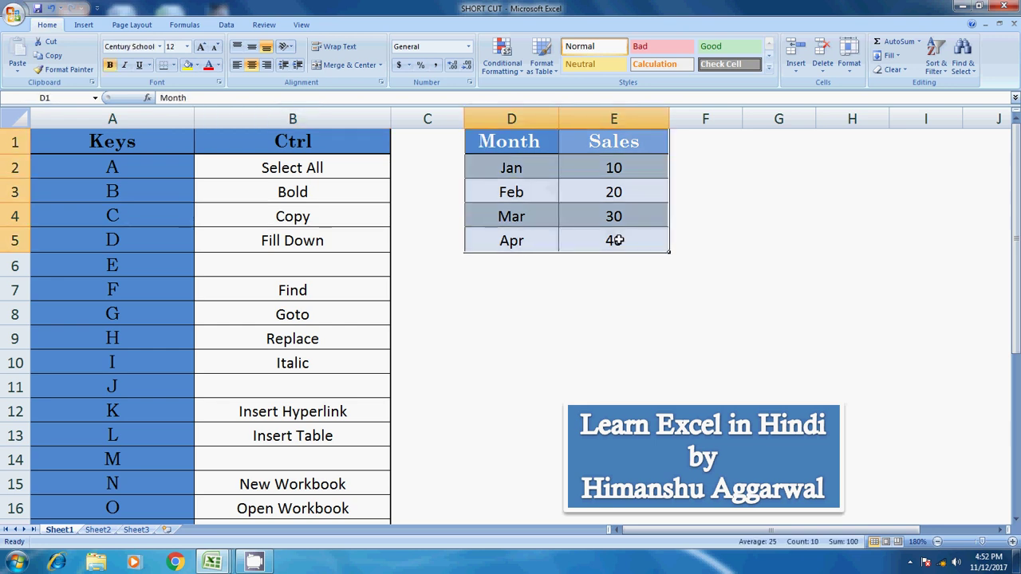
key(ctrl+c)
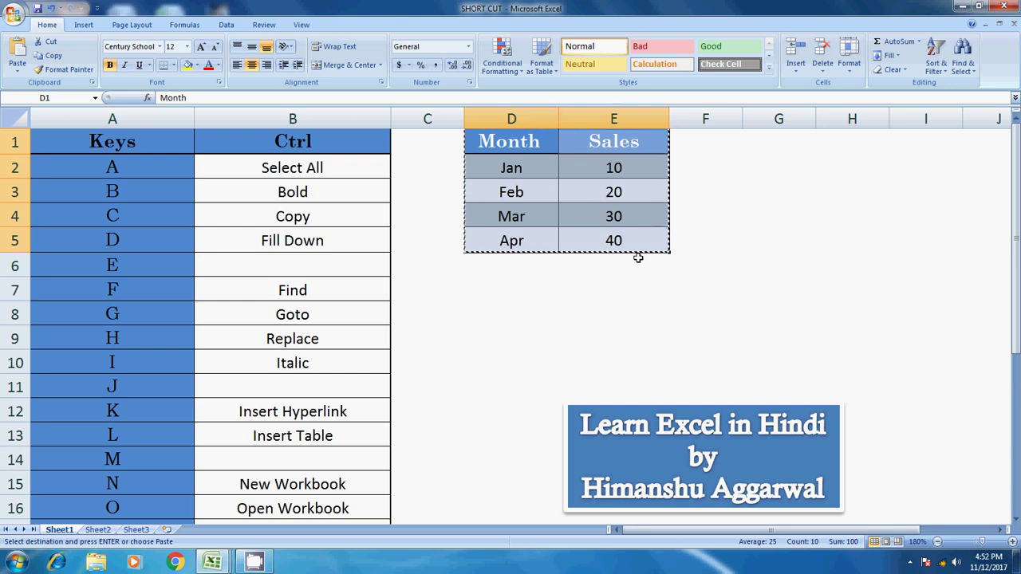
click(93, 84)
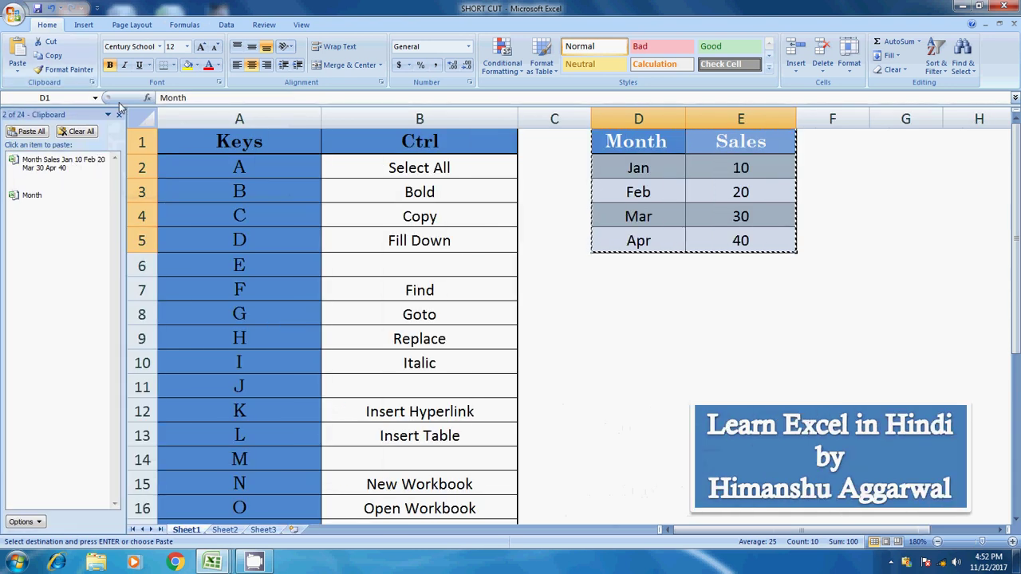
click(120, 115)
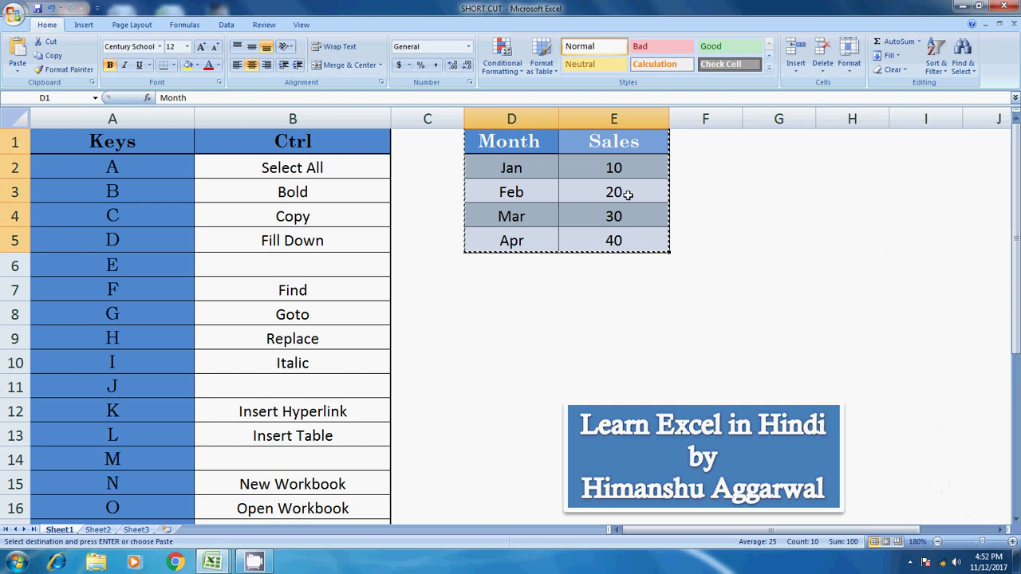
key(Escape)
Step: Enter a name in G1 and fill it down through G8 with Ctrl+D
click(171, 242)
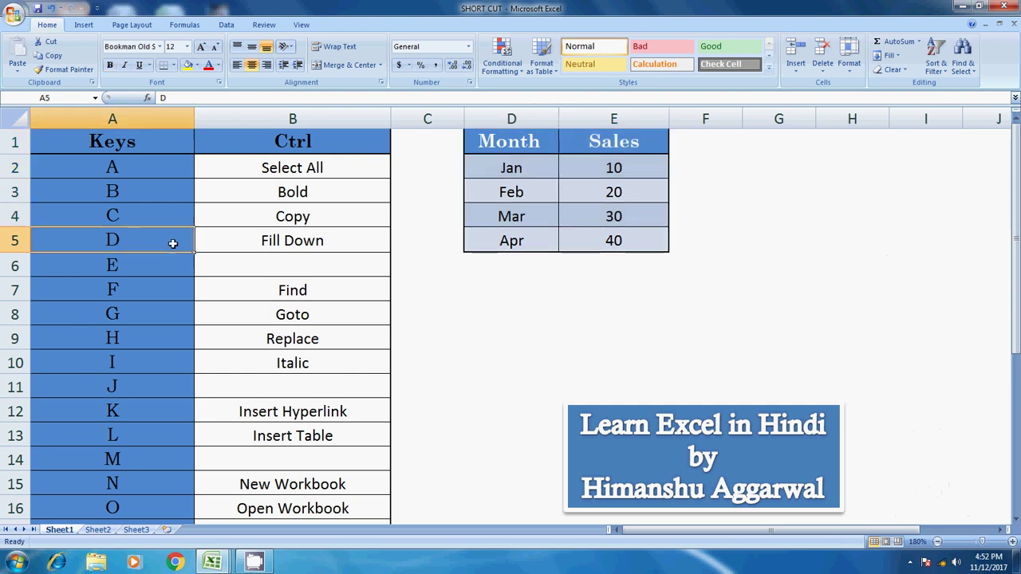
click(280, 239)
click(760, 144)
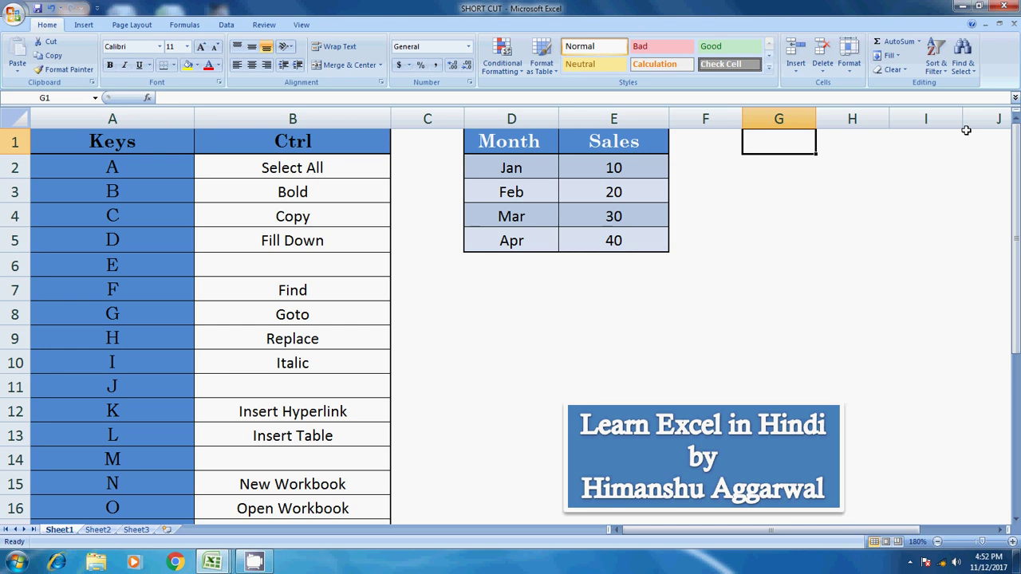
text(himansh)
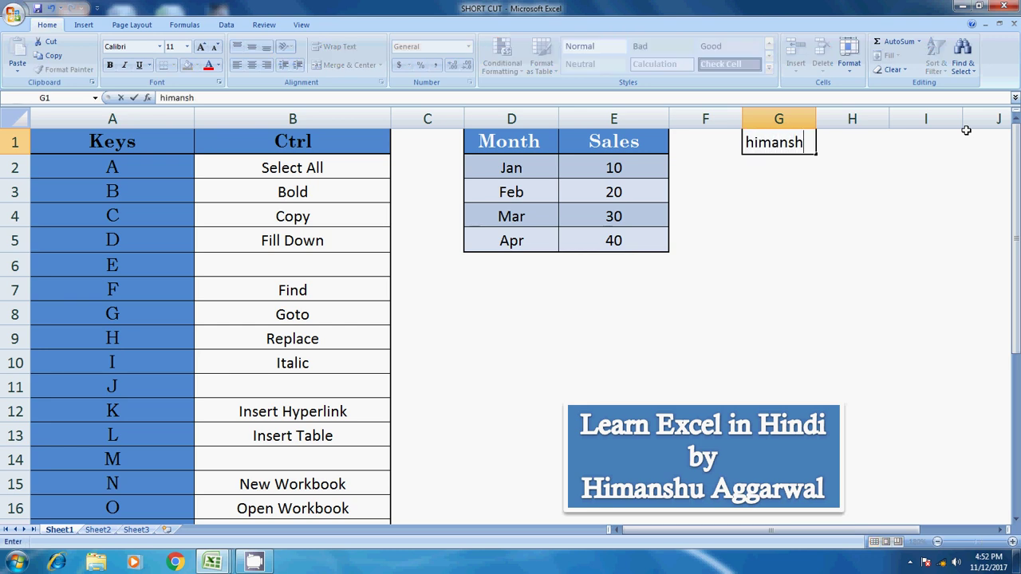
text(u)
key(Return)
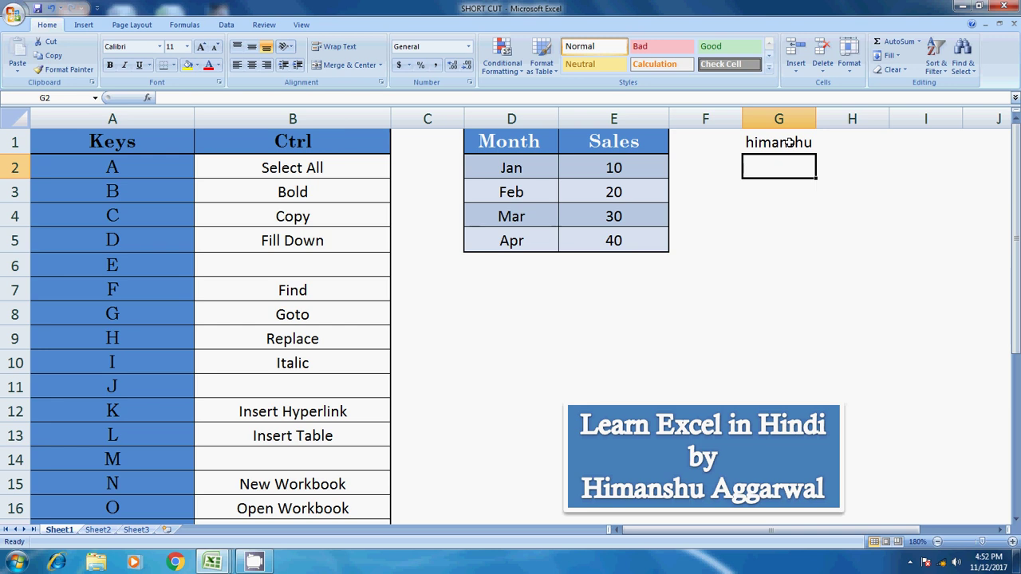
drag(793, 144, 769, 323)
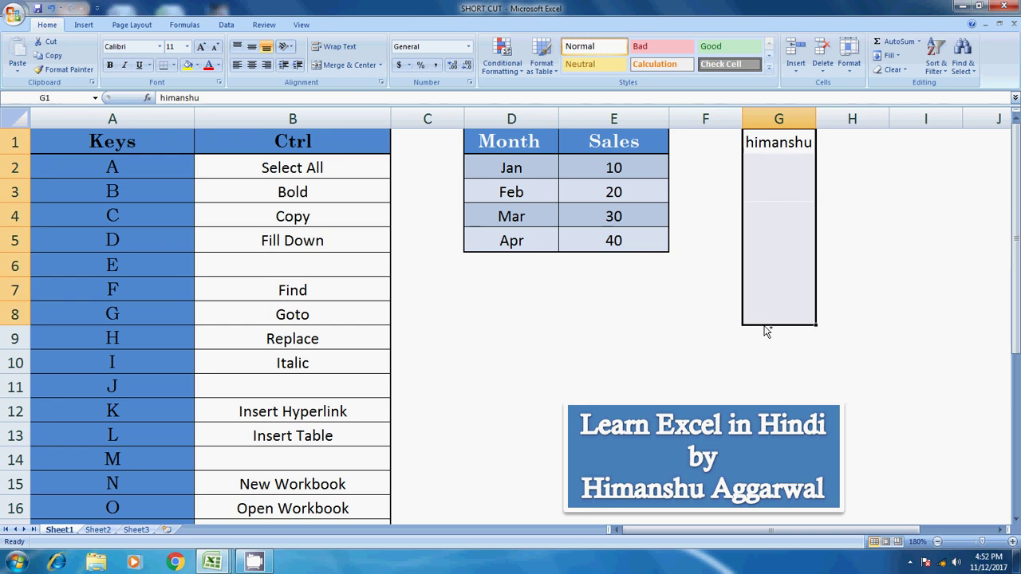
key(ctrl+d)
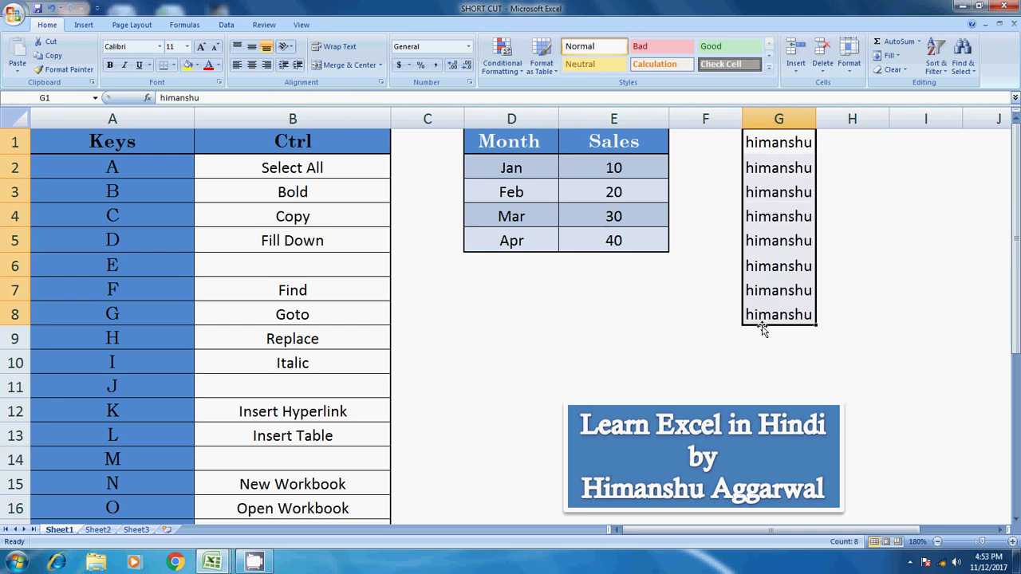
Step: Delete the filled text from G1:G8 and bring up Find with Ctrl+F from the F row
key(Delete)
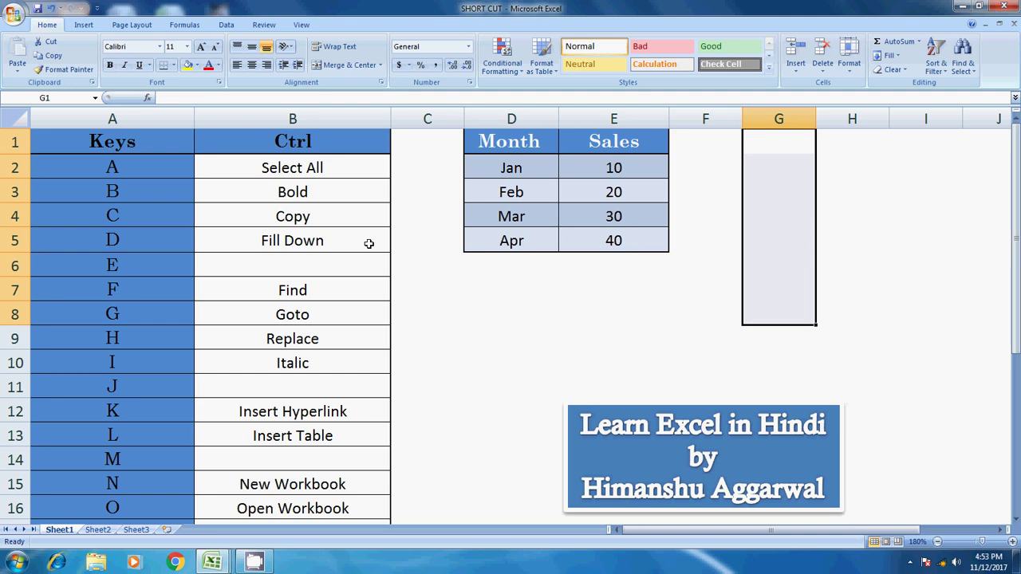
click(134, 265)
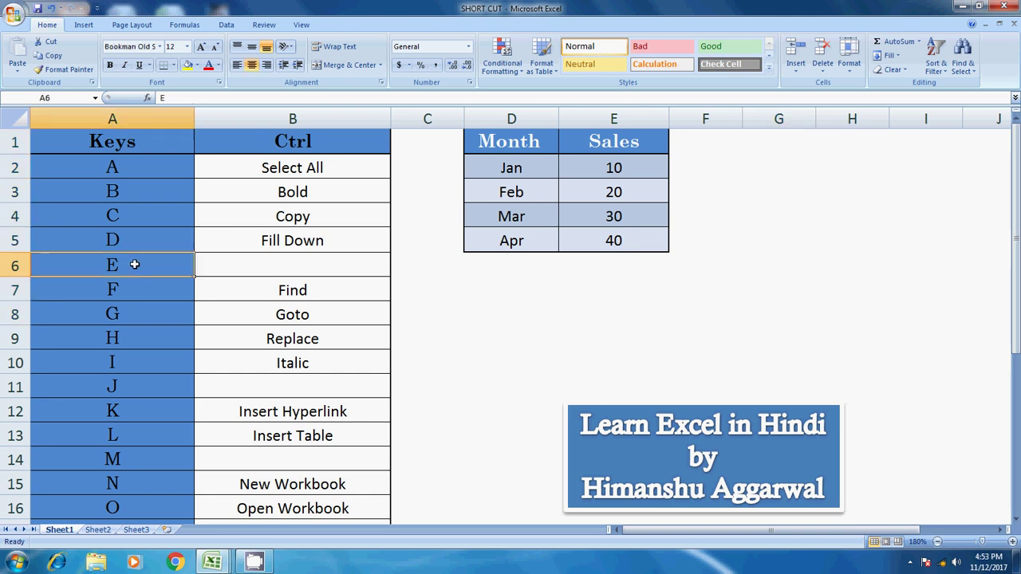
click(248, 266)
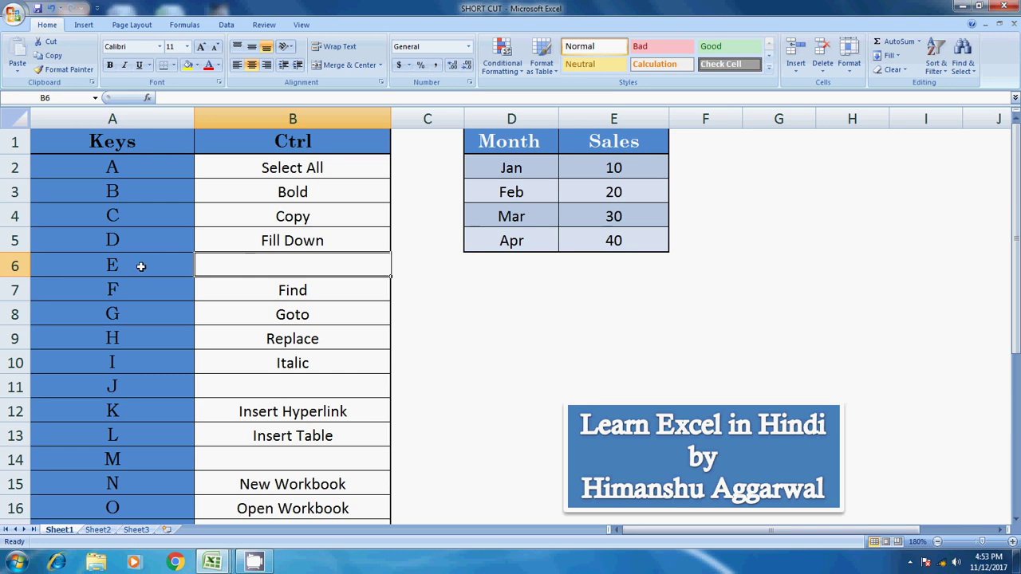
click(165, 271)
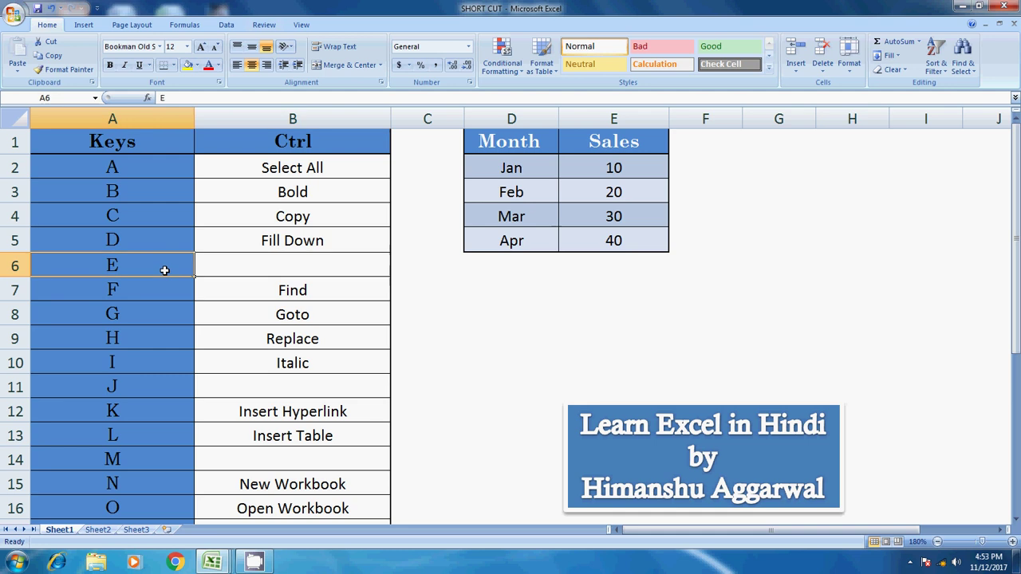
click(279, 142)
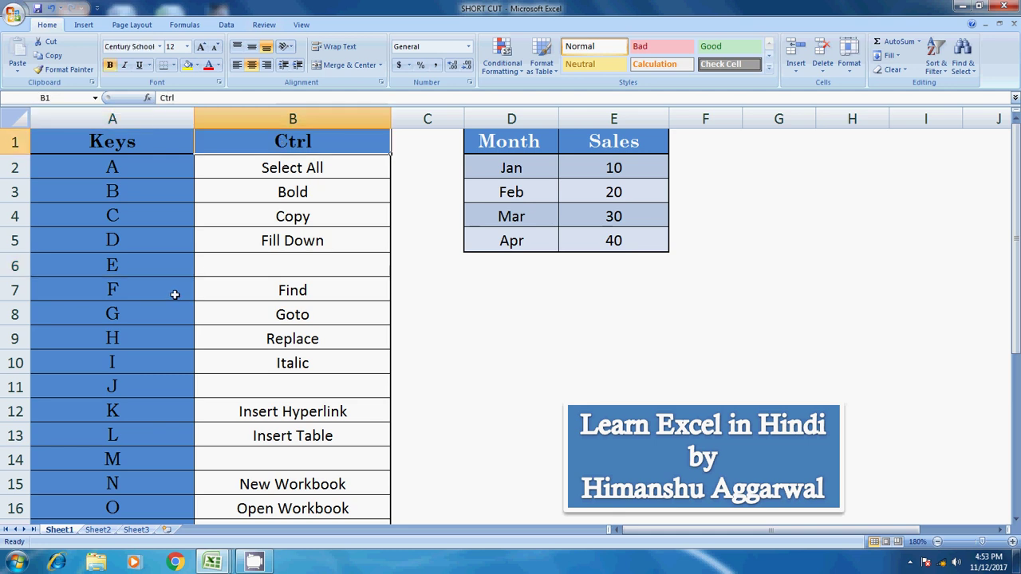
click(180, 295)
click(279, 292)
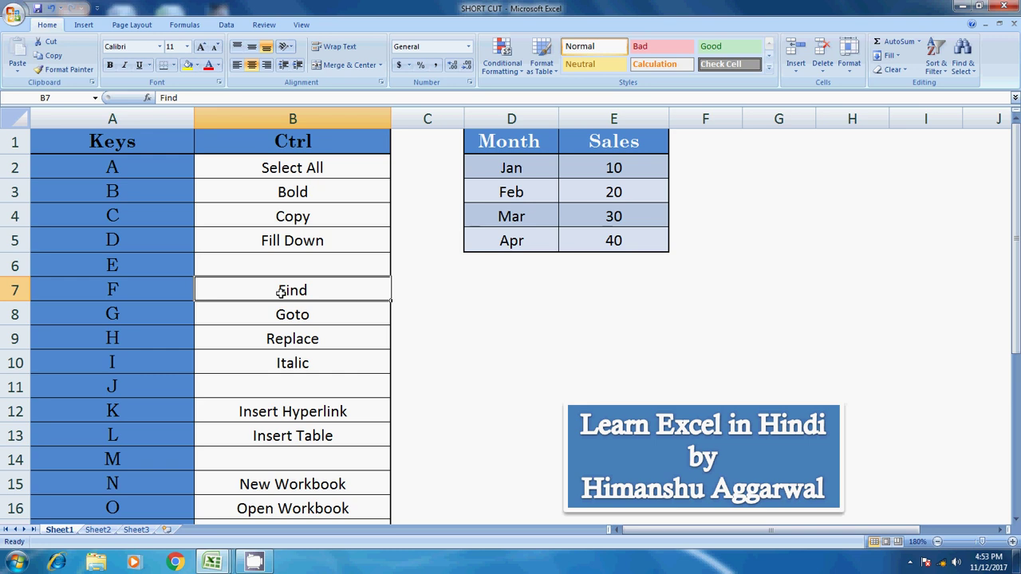
key(ctrl+f)
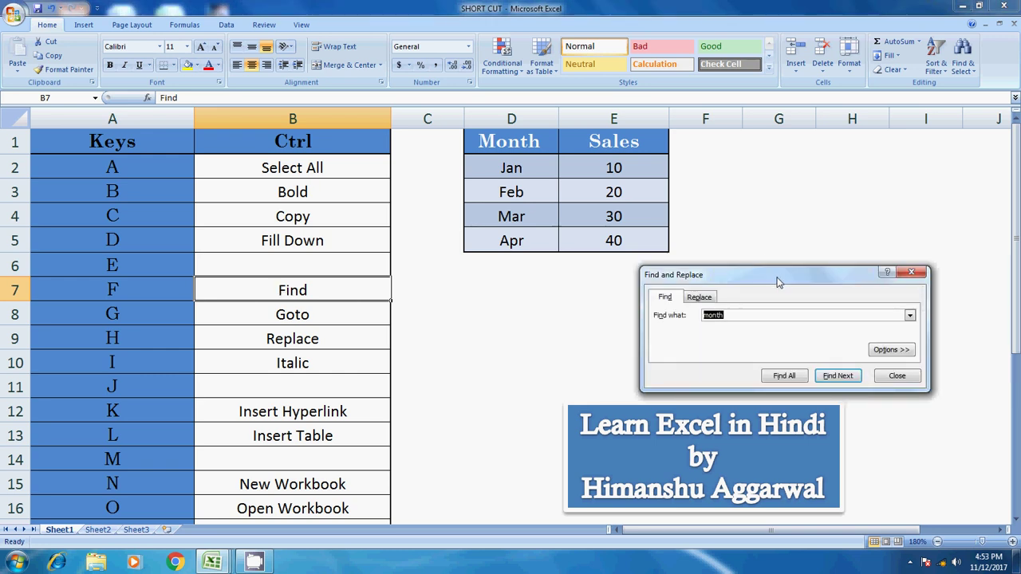
Step: Search for 'feb' and then '20', then close the Find and Replace dialog
drag(794, 263, 848, 203)
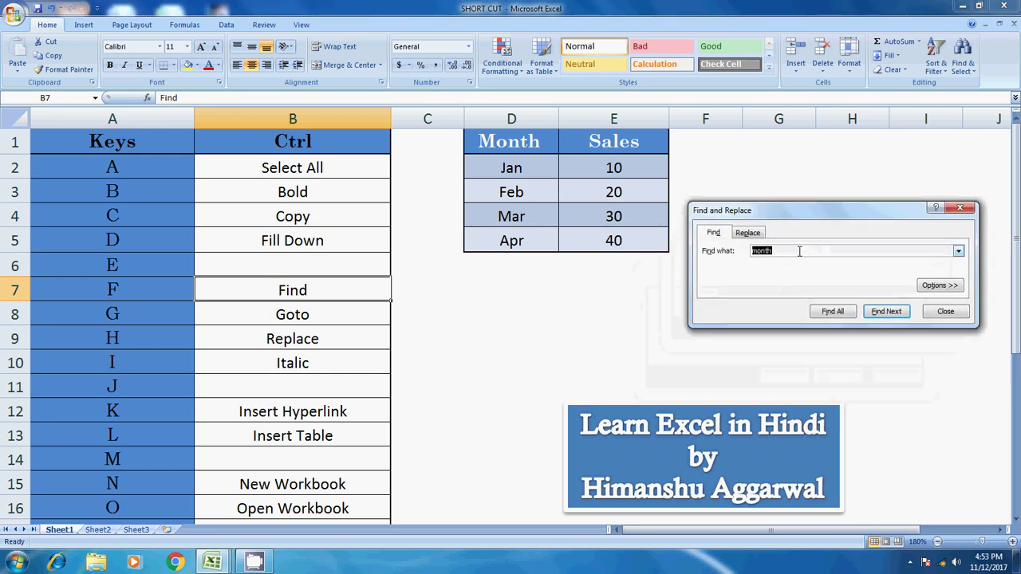
text(feb)
key(Return)
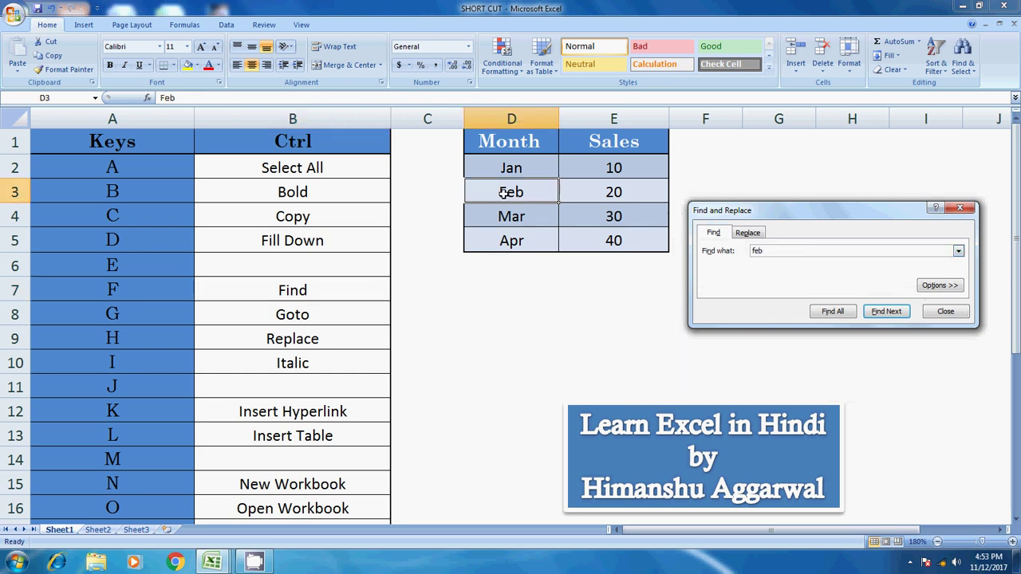
double_click(776, 250)
text(20)
key(Return)
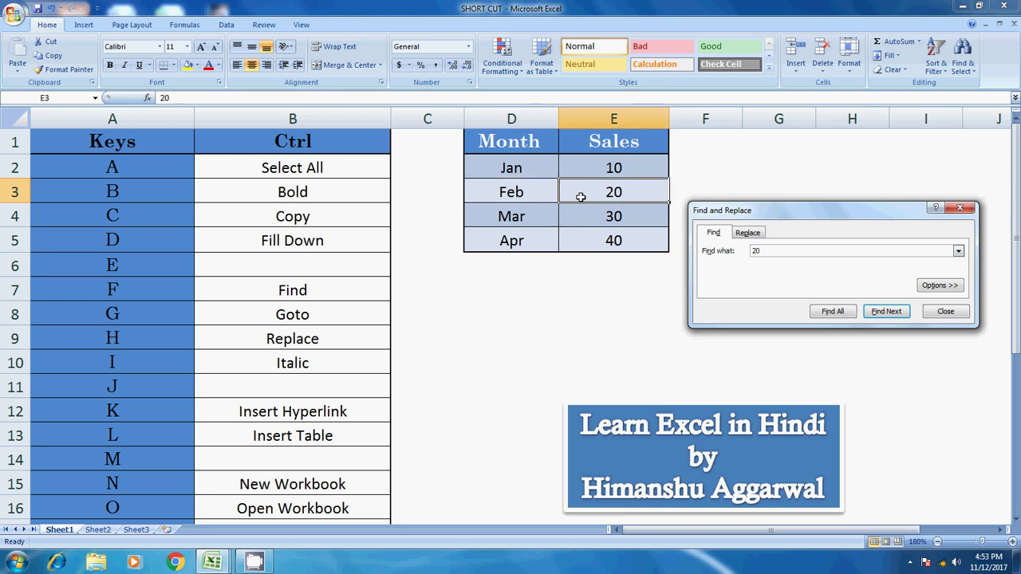
click(959, 208)
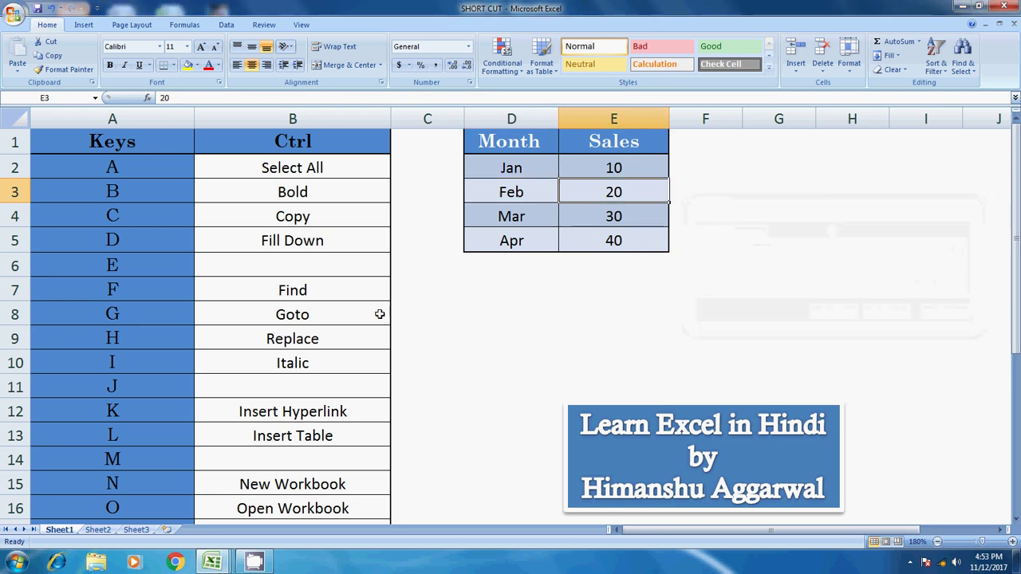
click(162, 310)
Step: Jump to cell B5 with Ctrl+G by entering the reference b5
click(278, 317)
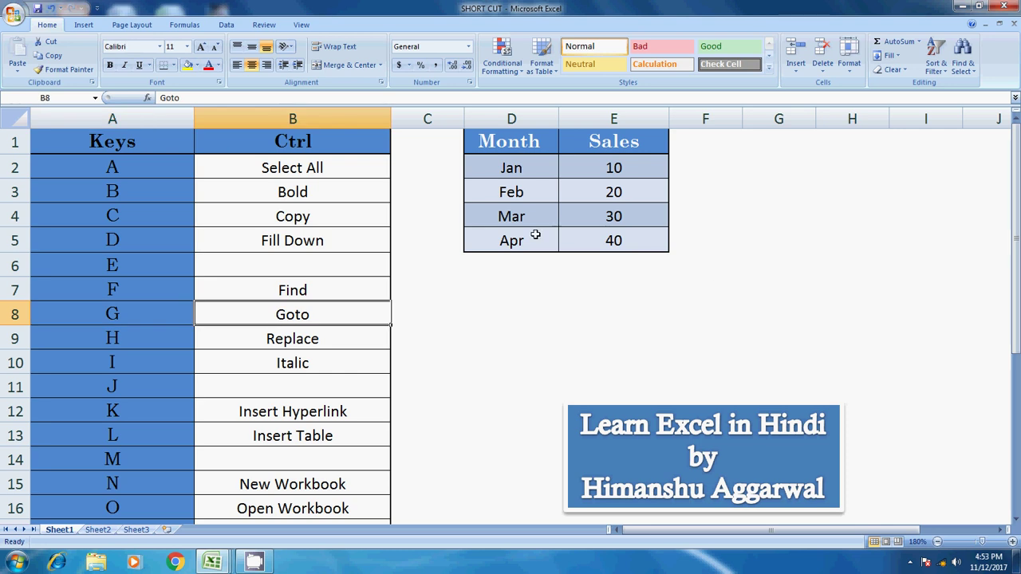
key(ctrl+g)
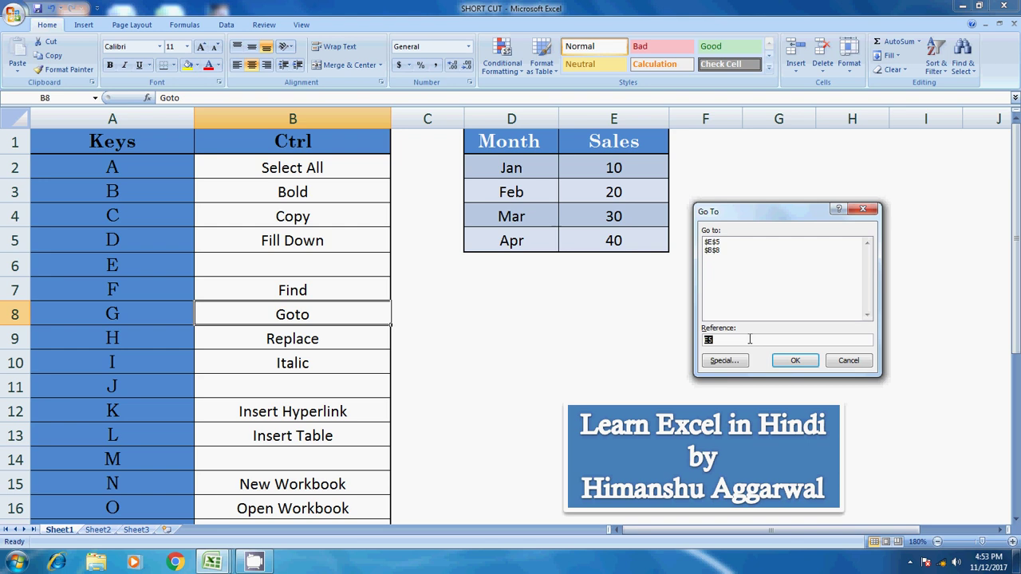
text(b)
click(777, 361)
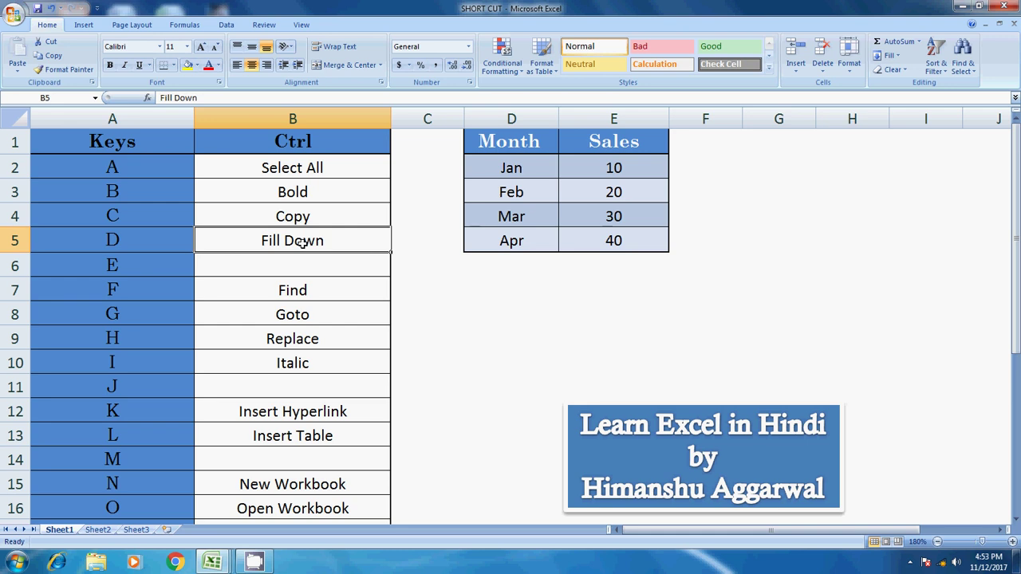
Step: Replace the Month header in D1 with 'months' using Ctrl+H
click(127, 340)
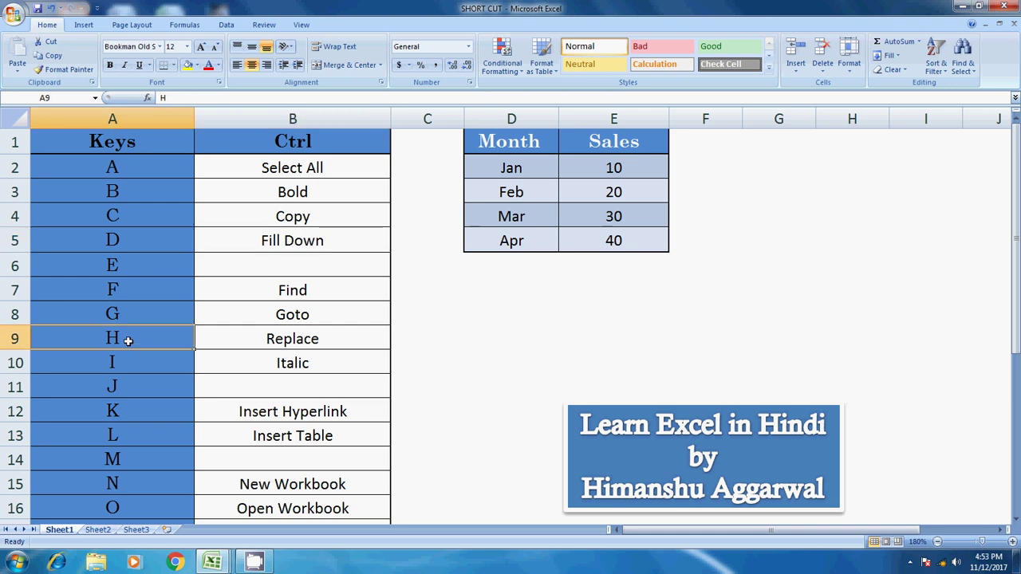
click(262, 141)
click(133, 341)
click(275, 346)
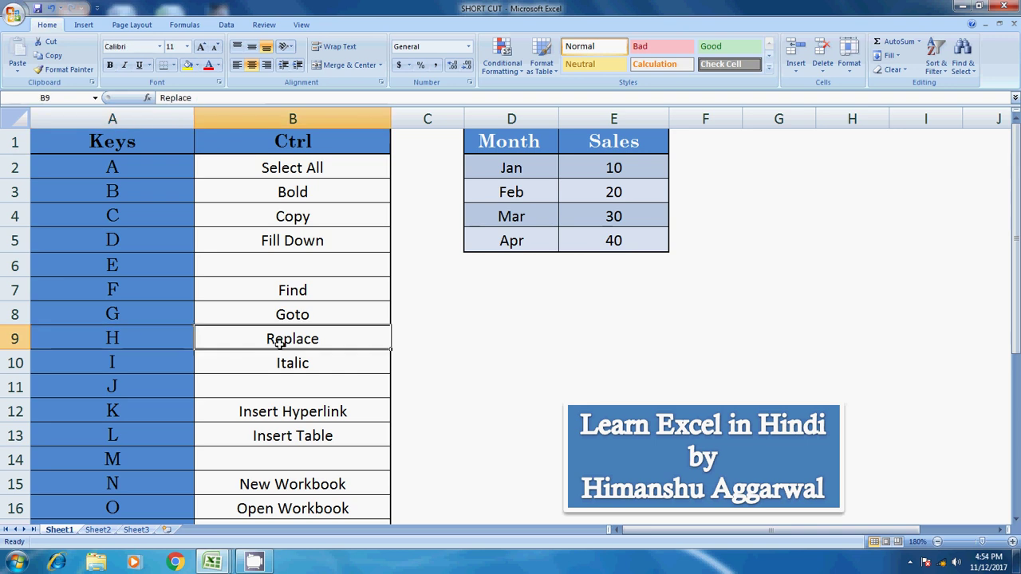
click(698, 287)
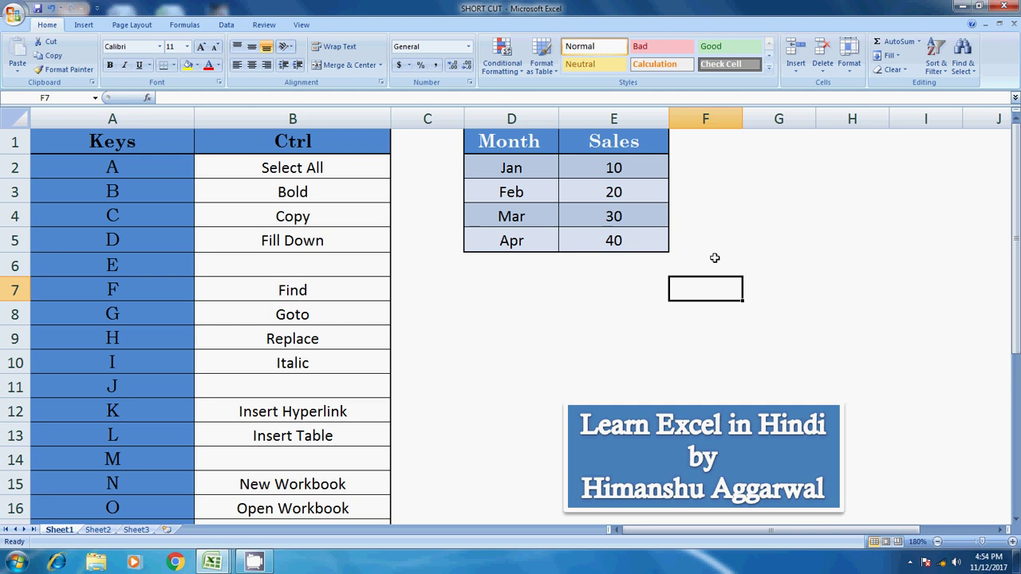
key(ctrl+h)
text(mont)
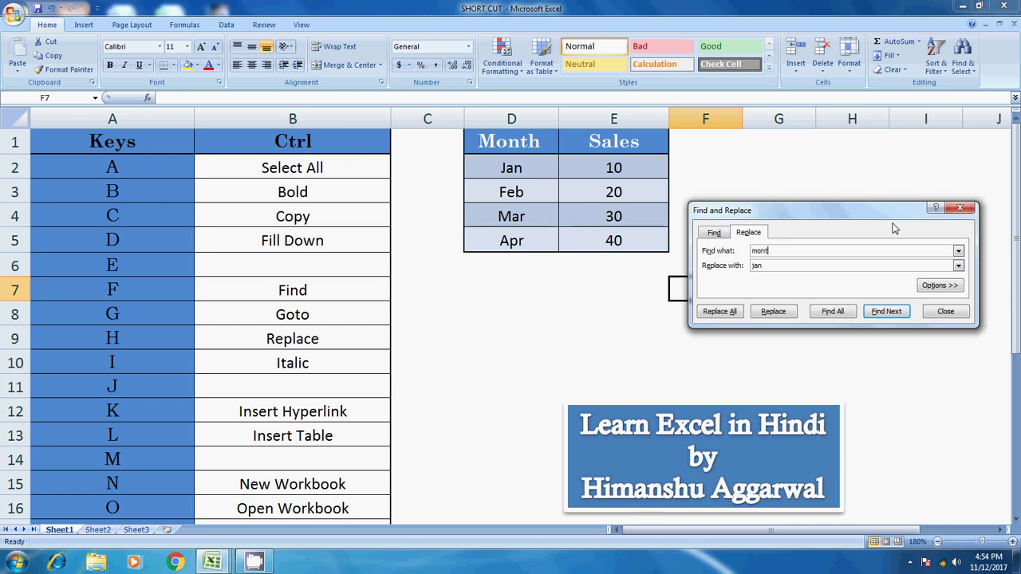
text(h)
key(Tab)
text(mon)
text(ths)
click(773, 311)
click(507, 325)
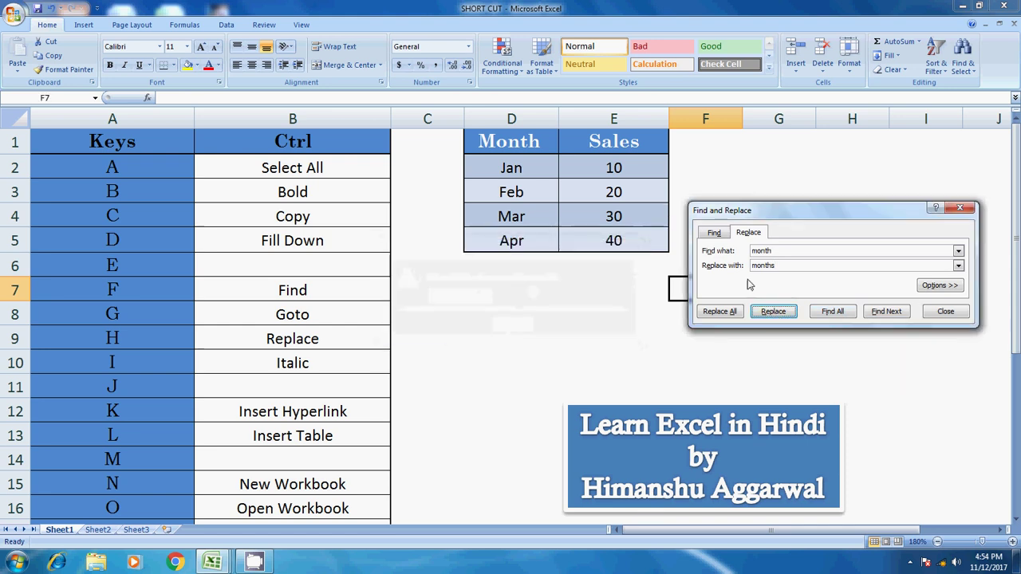
click(876, 312)
click(773, 311)
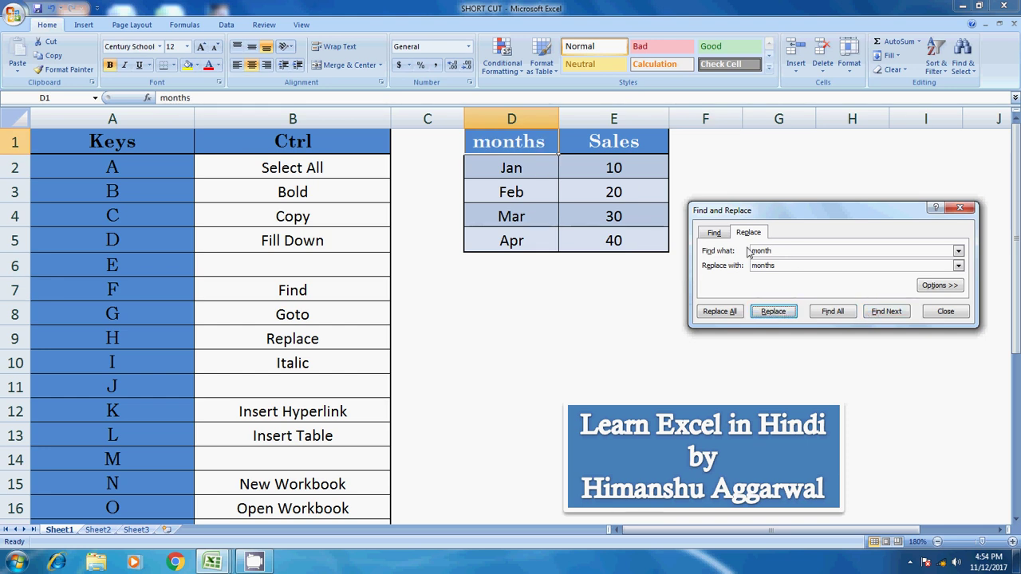
Step: Replace 'months' in D1 back to 'month', then close the dialog
click(793, 252)
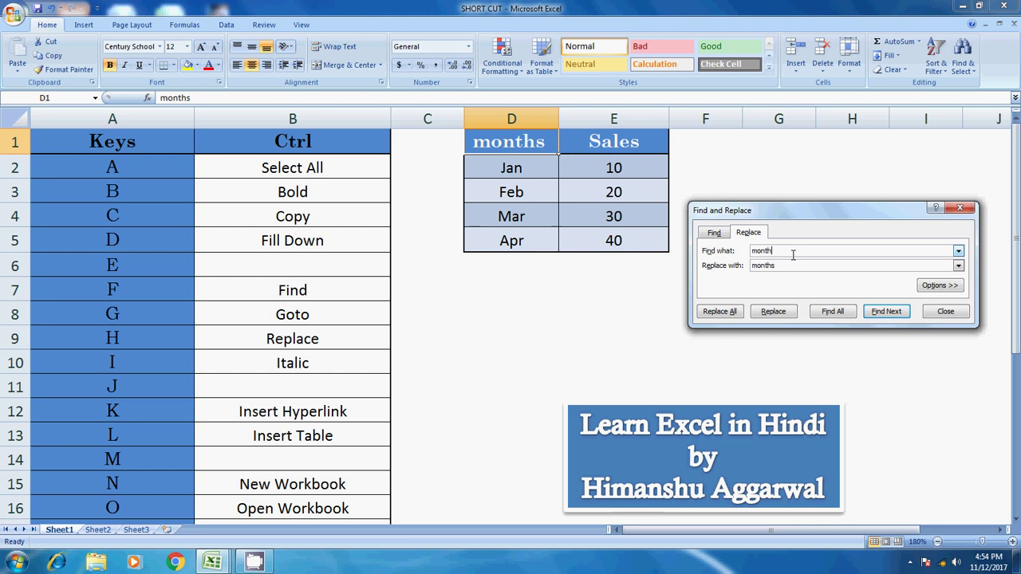
text(s)
click(881, 311)
click(767, 314)
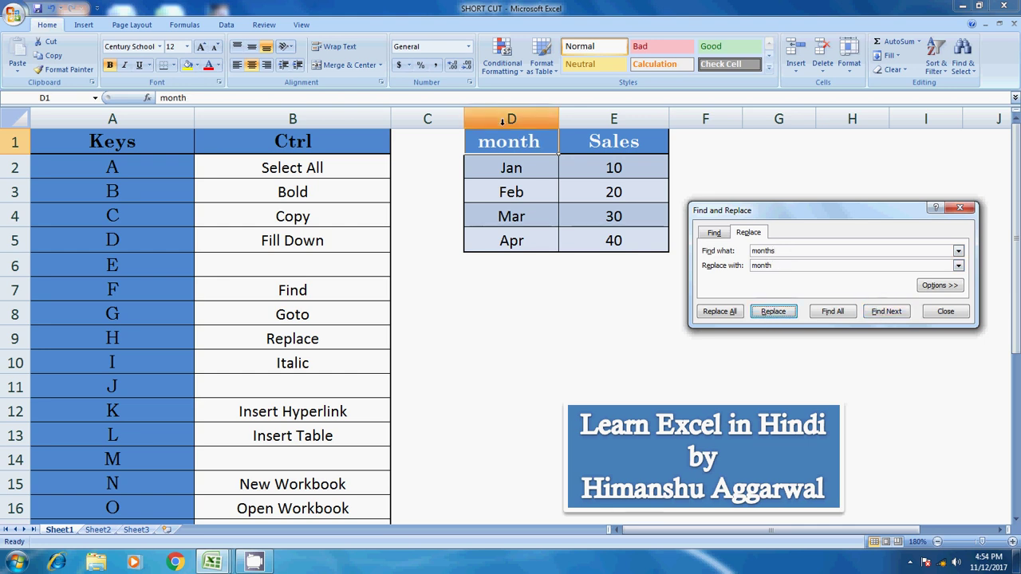
click(954, 213)
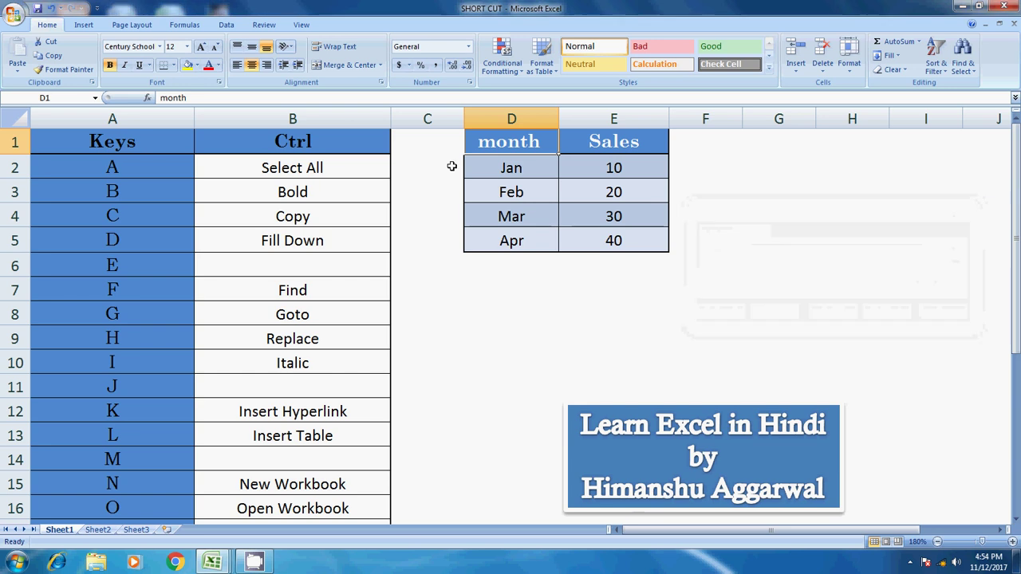
click(310, 333)
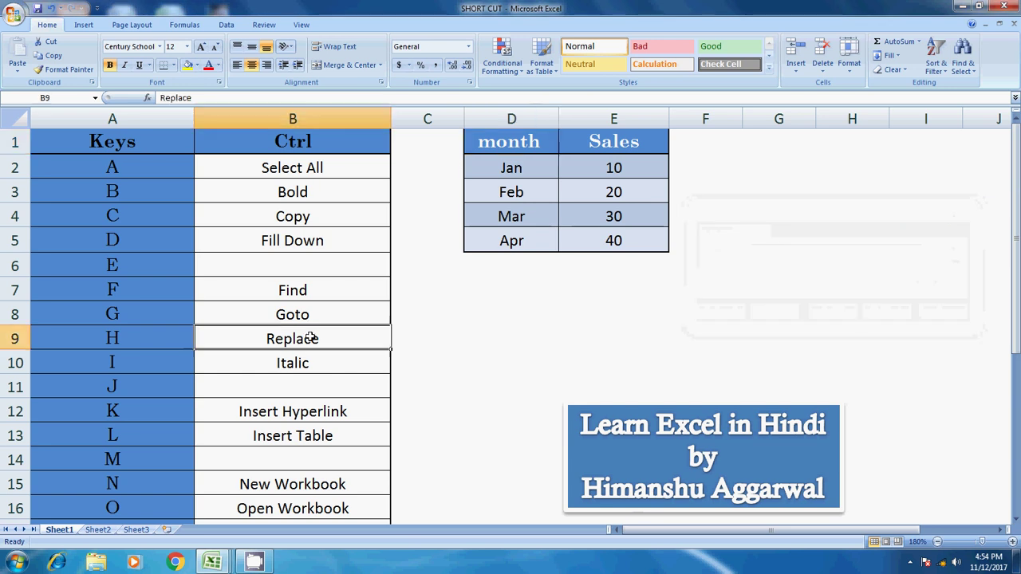
click(145, 360)
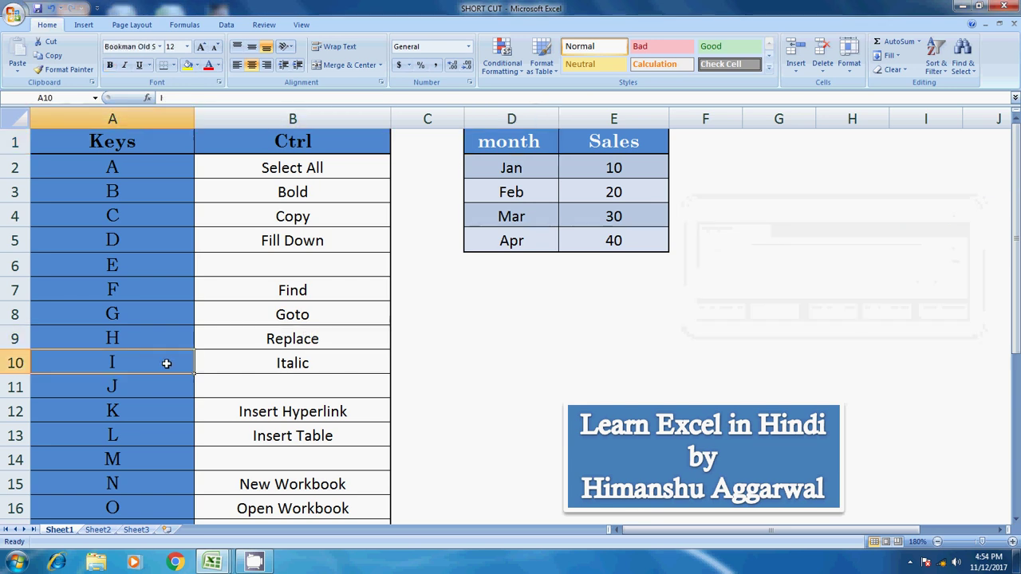
click(289, 363)
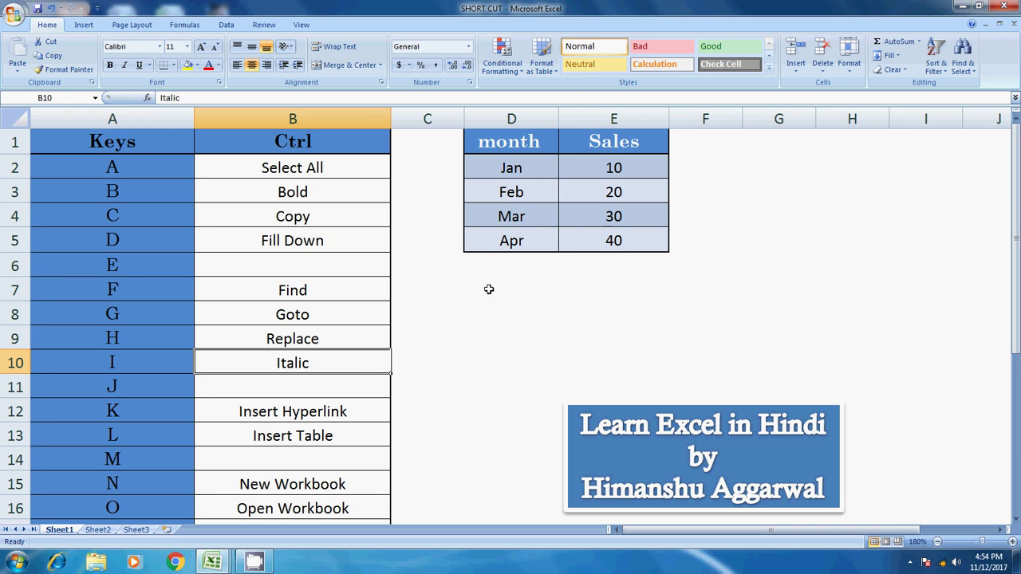
drag(495, 141, 576, 144)
key(ctrl+i)
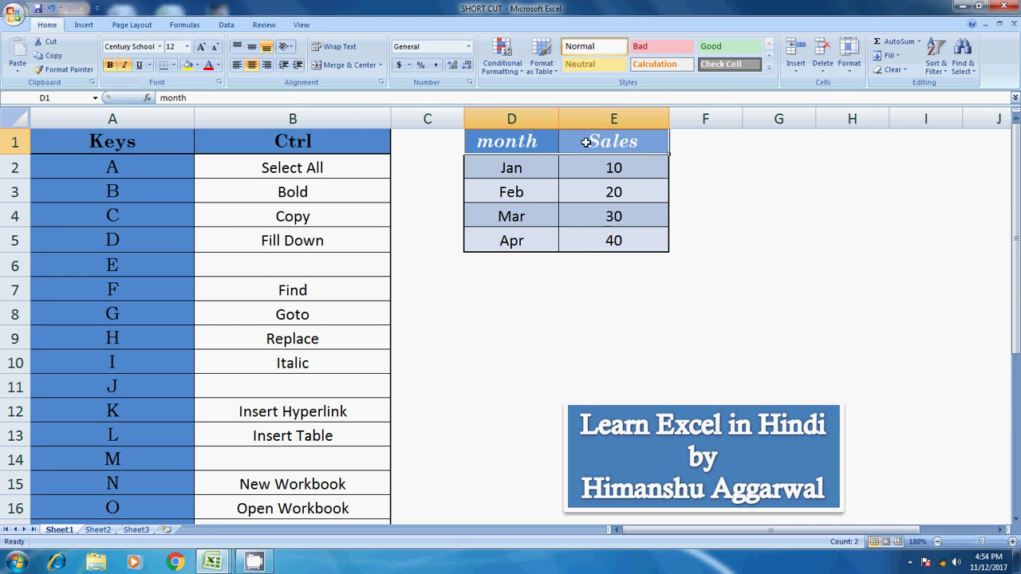
key(ctrl+i)
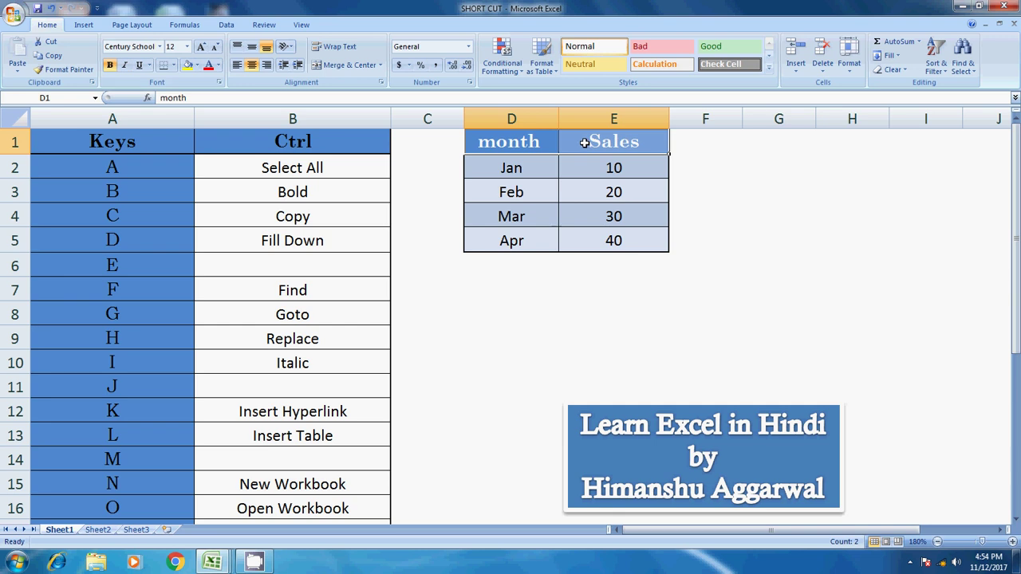
click(139, 385)
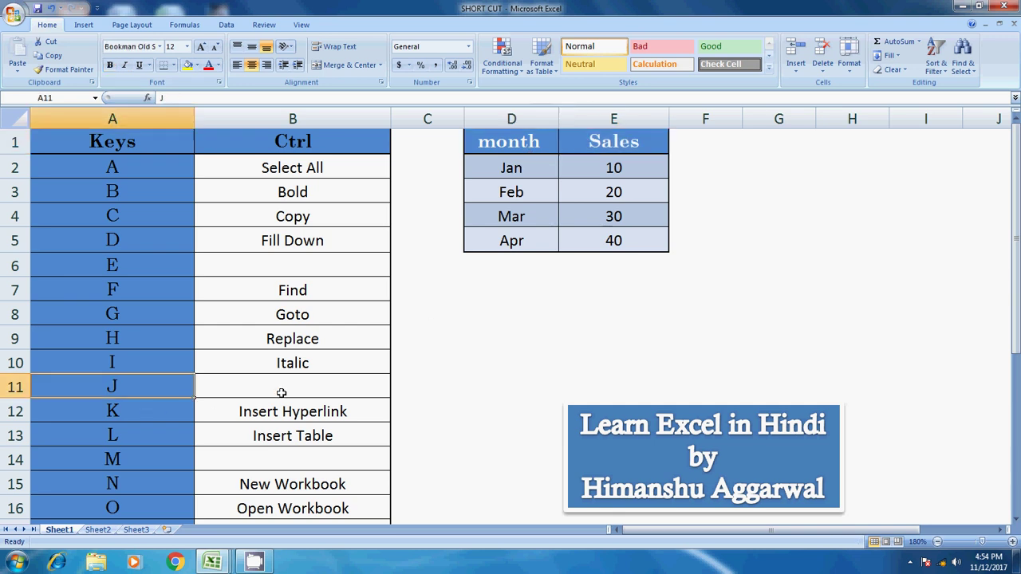
click(280, 386)
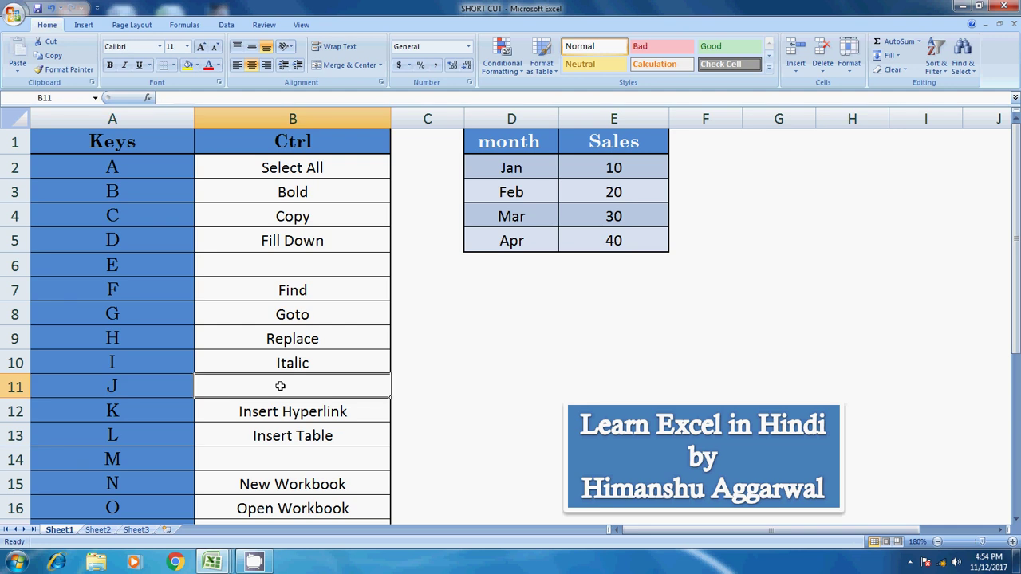
click(155, 411)
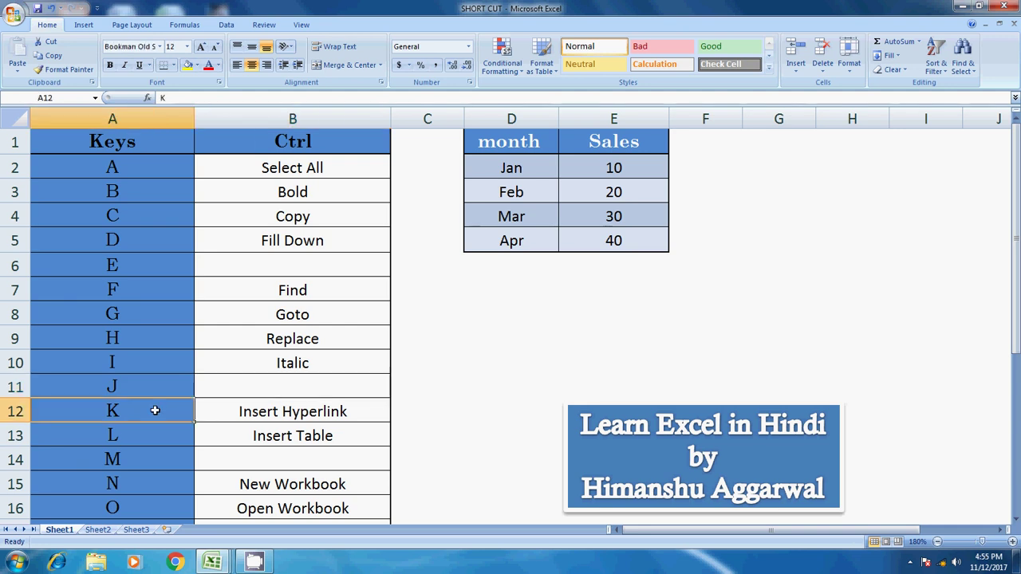
click(251, 410)
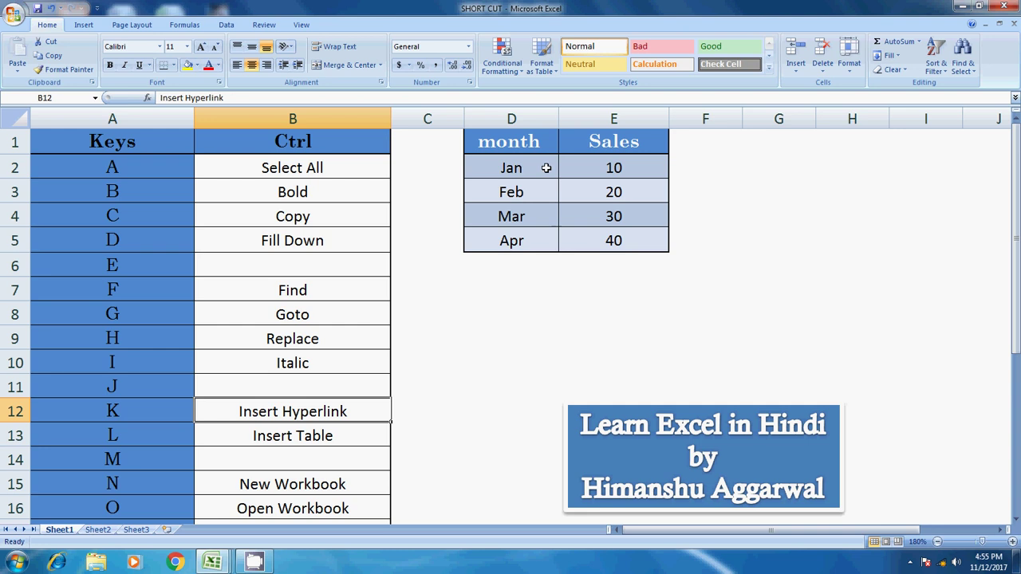
click(515, 141)
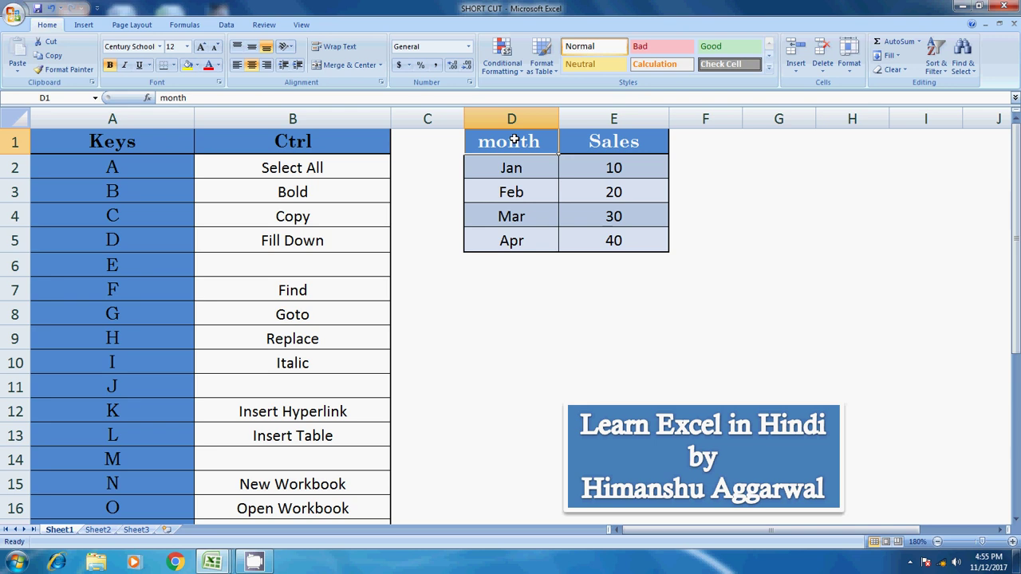
click(367, 151)
click(144, 418)
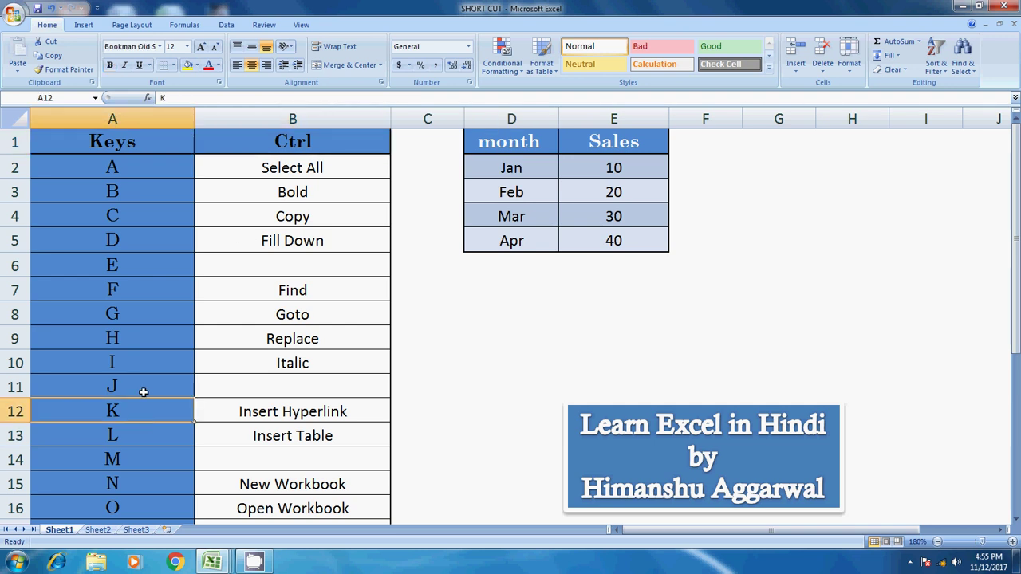
Step: Link D1's month heading to maxresdefault.jpg on the Desktop via Ctrl+K
click(513, 145)
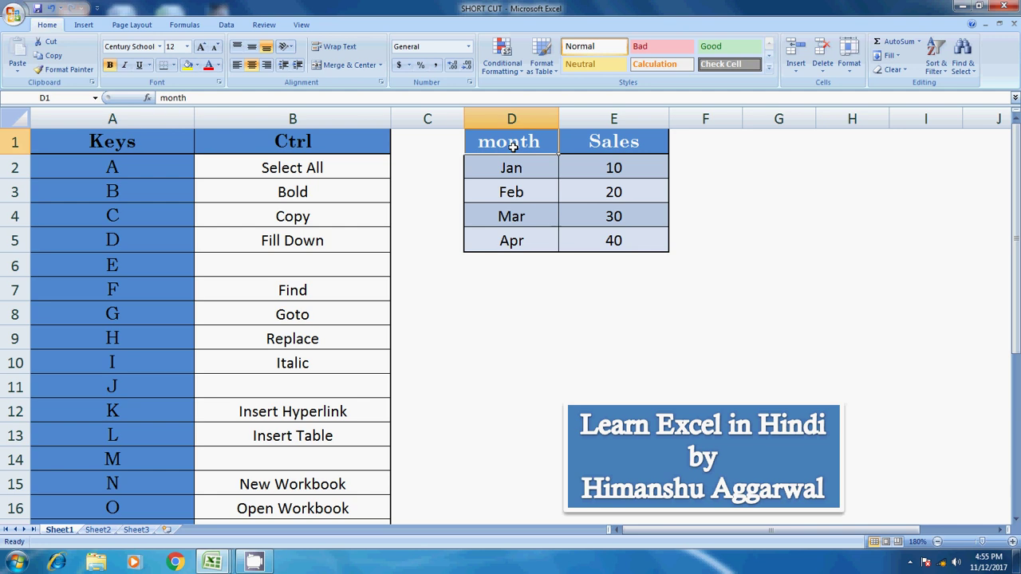
key(ctrl+k)
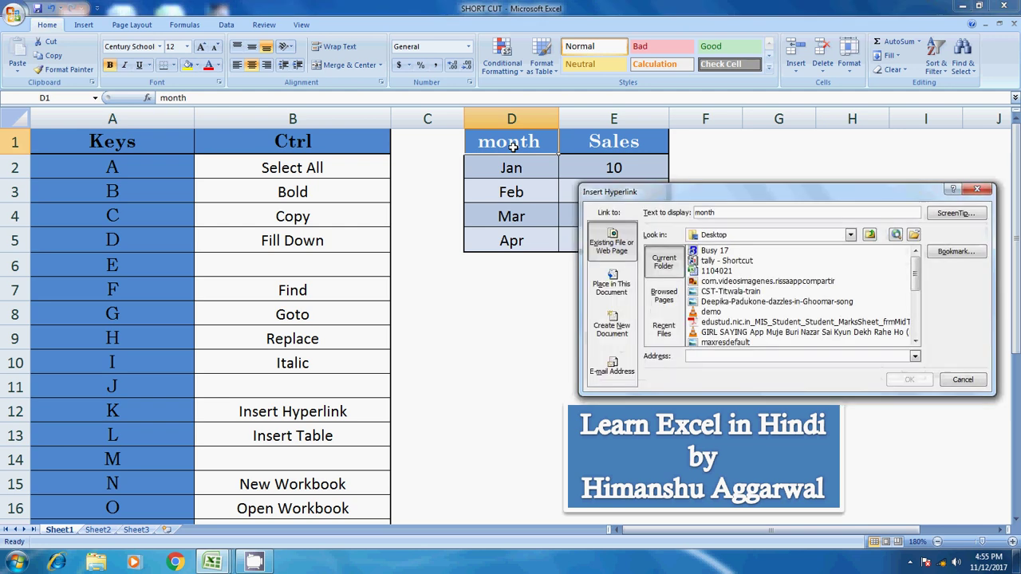
drag(832, 191, 825, 169)
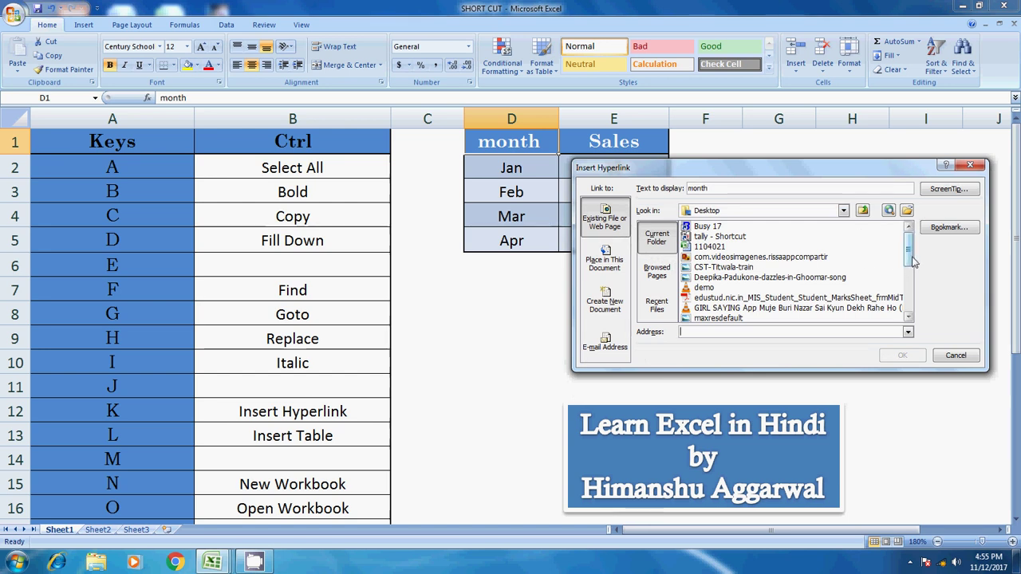
drag(914, 265, 895, 279)
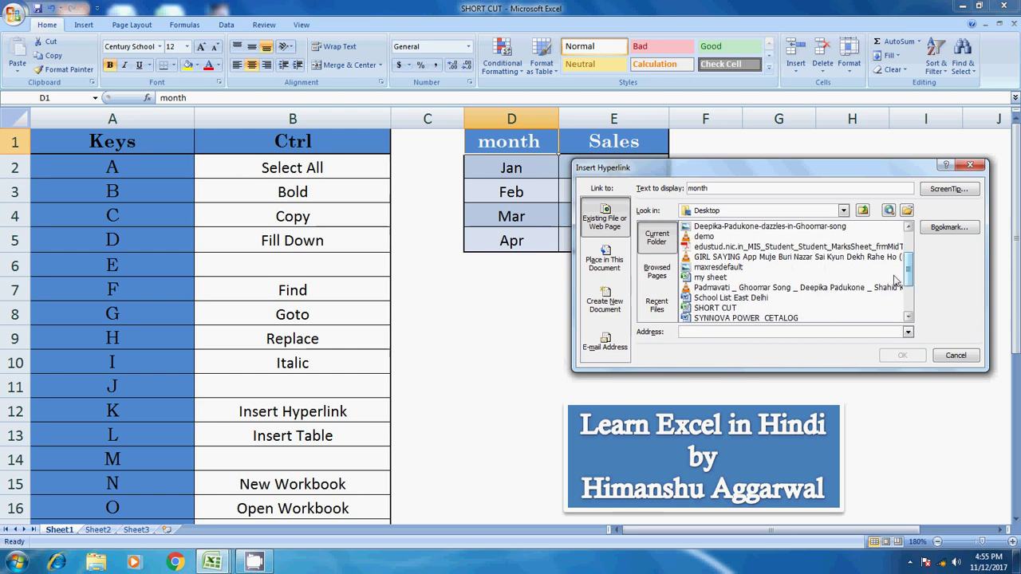
click(713, 268)
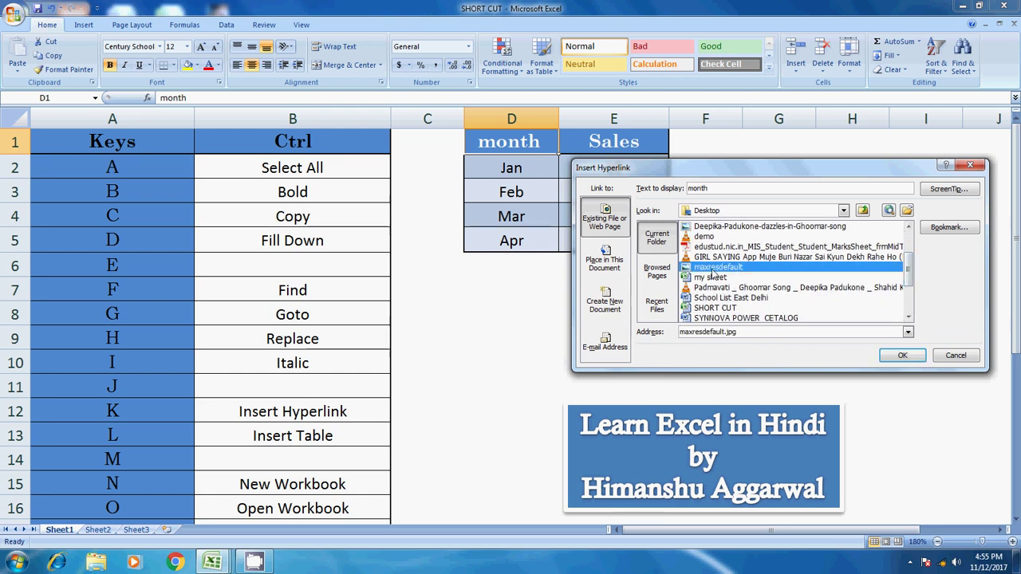
click(901, 356)
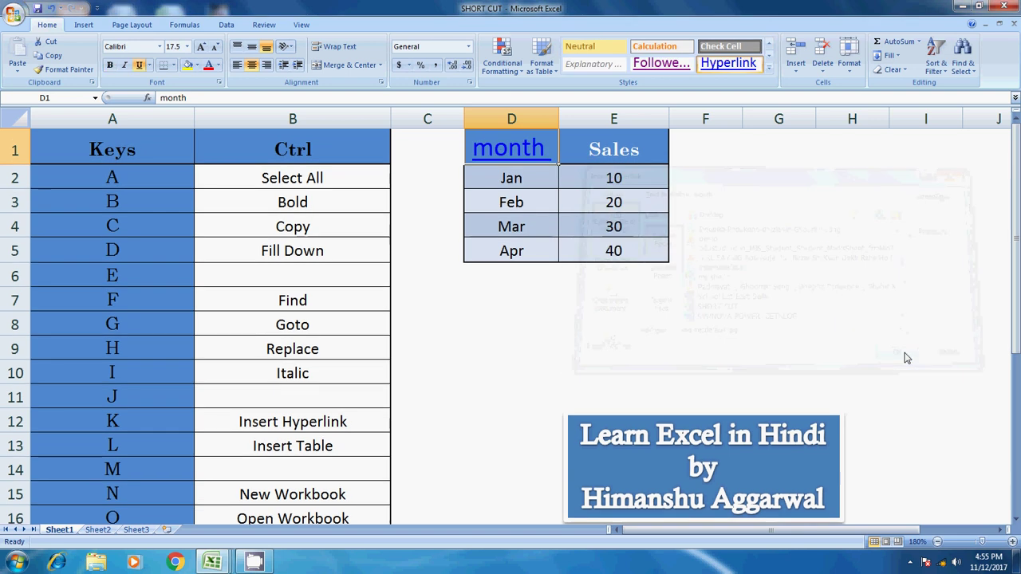
Step: Open the month link's image, close the viewer, and remove D1's hyperlink
click(515, 156)
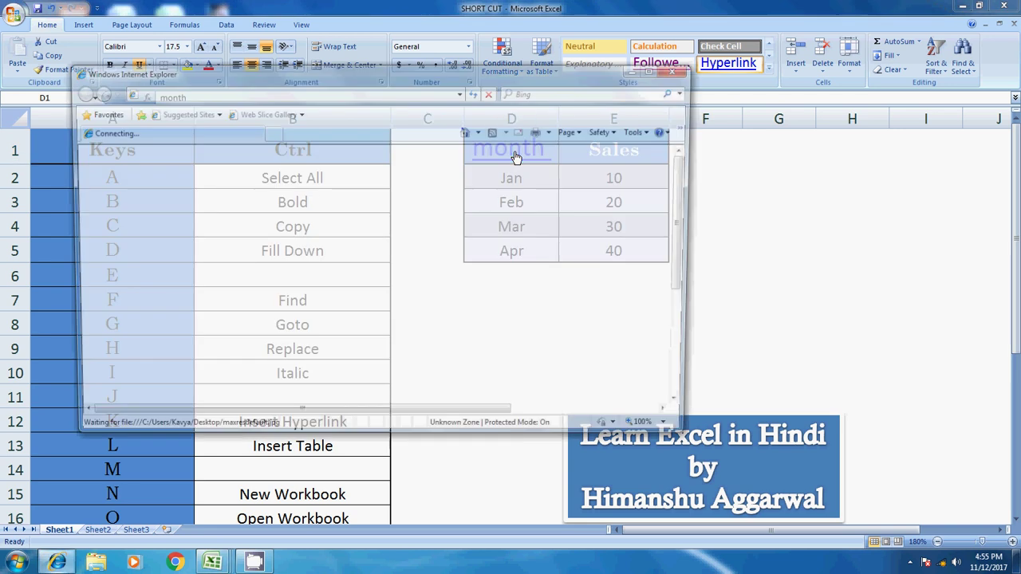
click(687, 70)
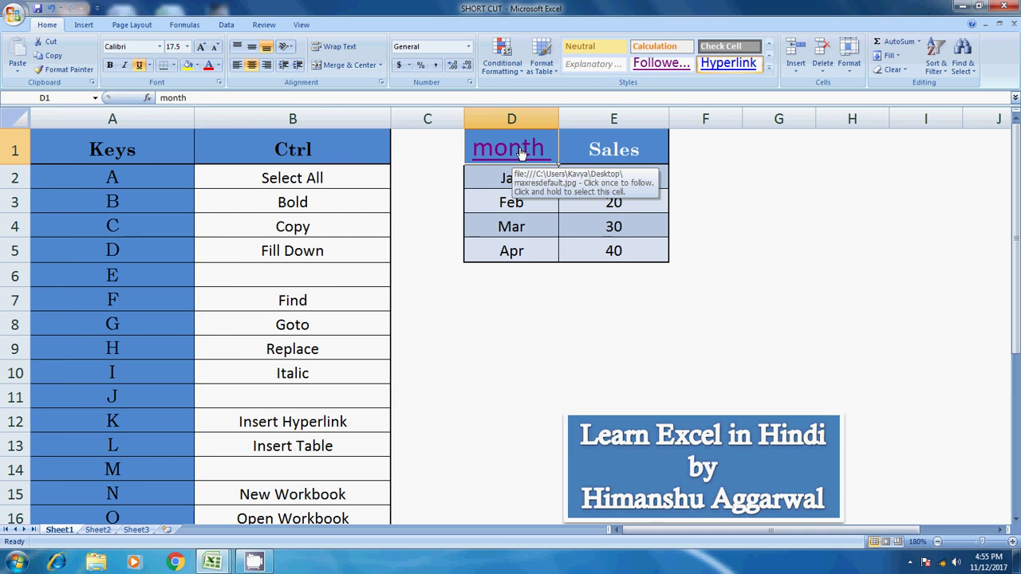
right_click(520, 152)
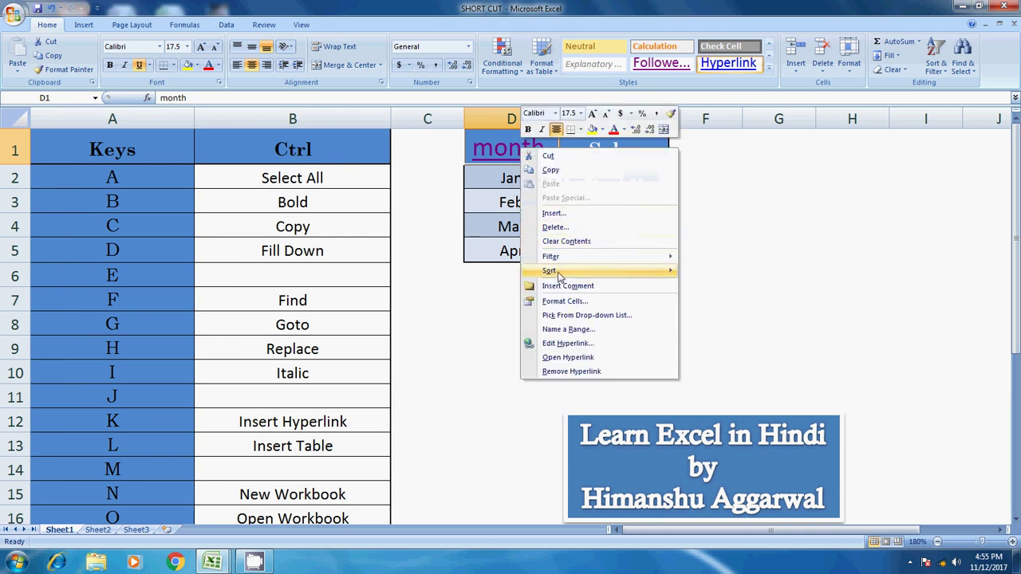
click(571, 370)
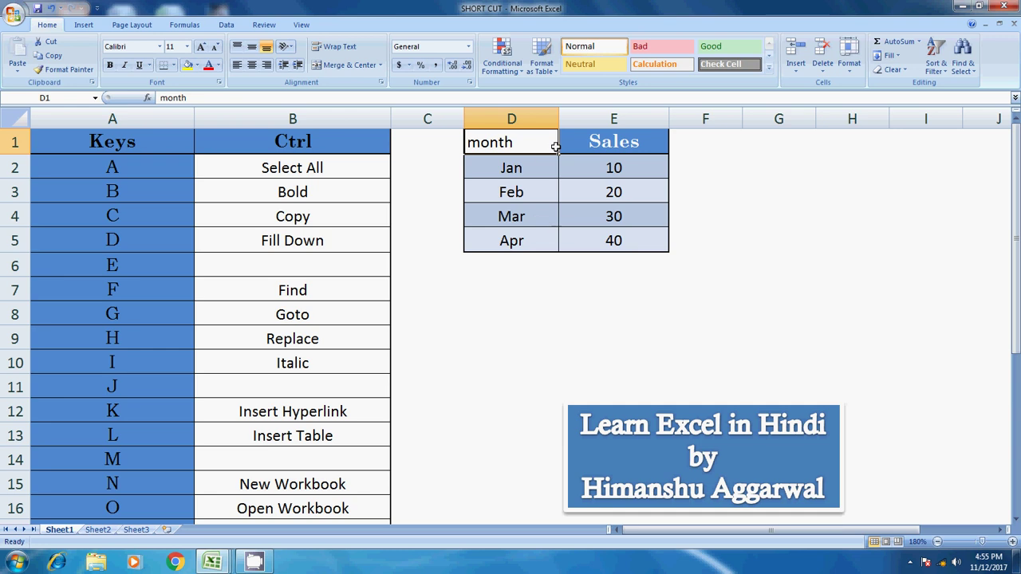
Step: Copy the Sales header's formatting from E1 onto month in D1 with Format Painter
key(Right)
click(64, 69)
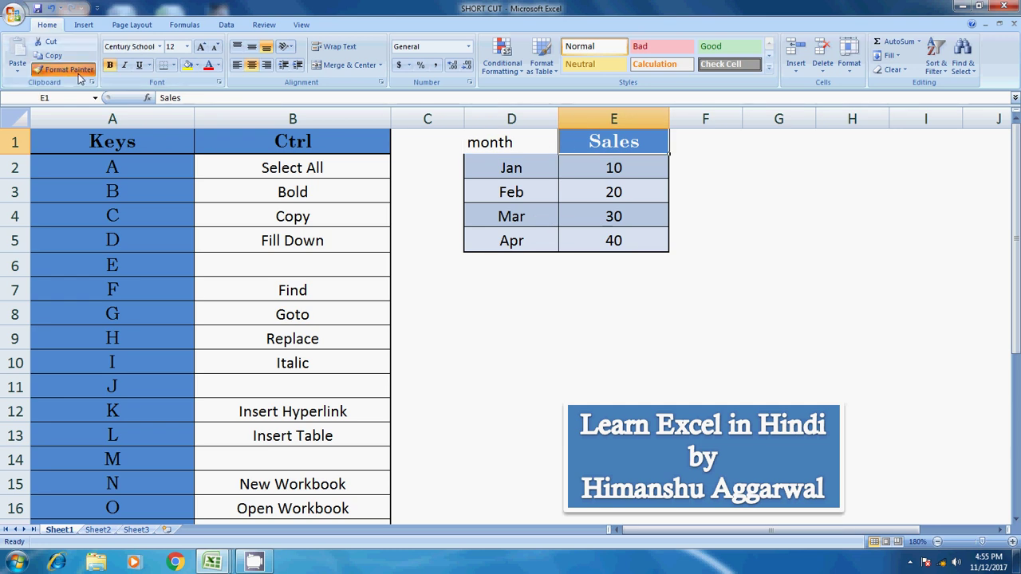
click(536, 141)
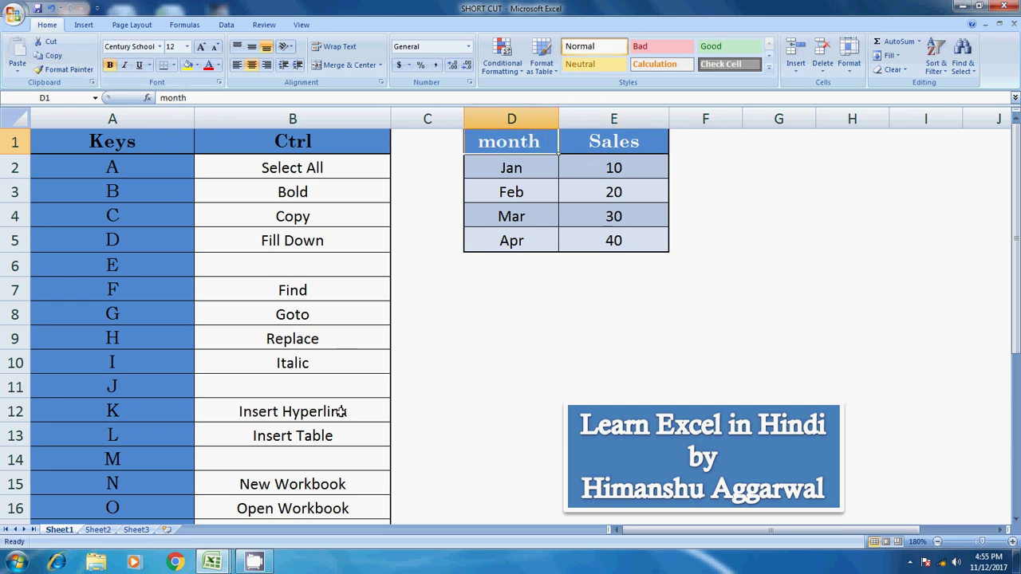
Step: Turn the month/Sales data D1:E5 into a table with headers using Ctrl+L
scroll(335, 411, down, 1)
click(170, 356)
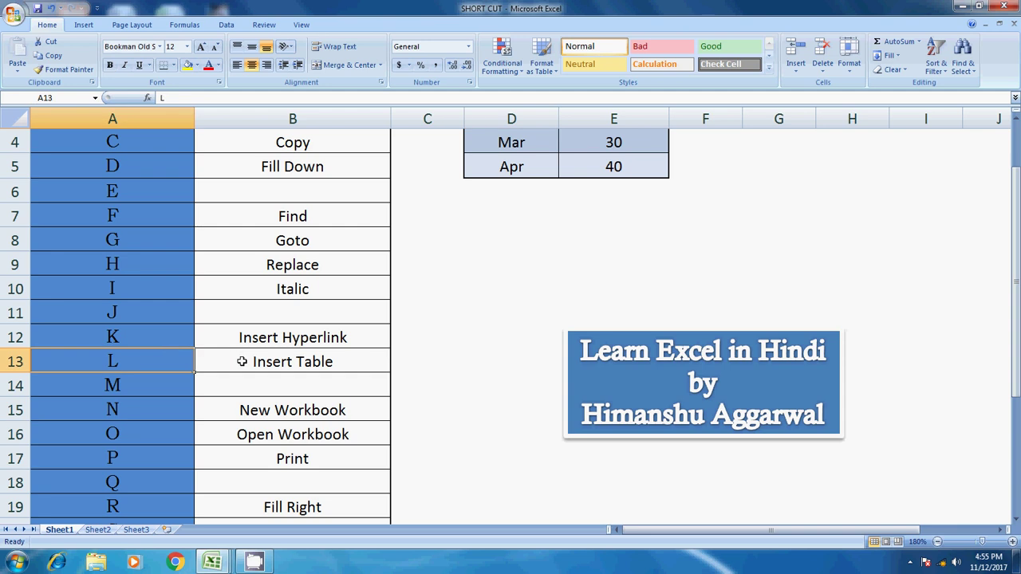
click(241, 361)
scroll(558, 319, up, 1)
click(527, 145)
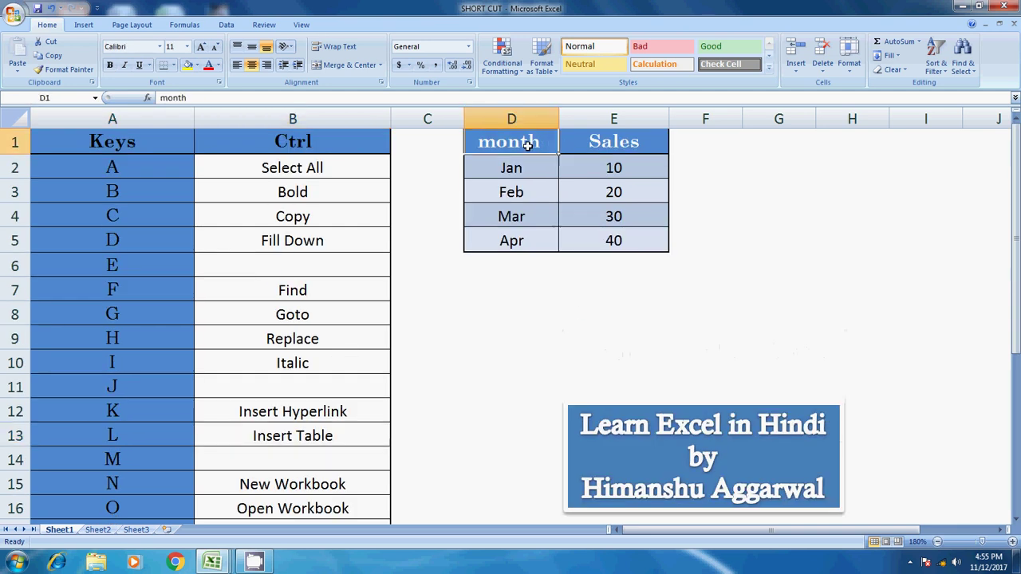
drag(519, 142, 601, 242)
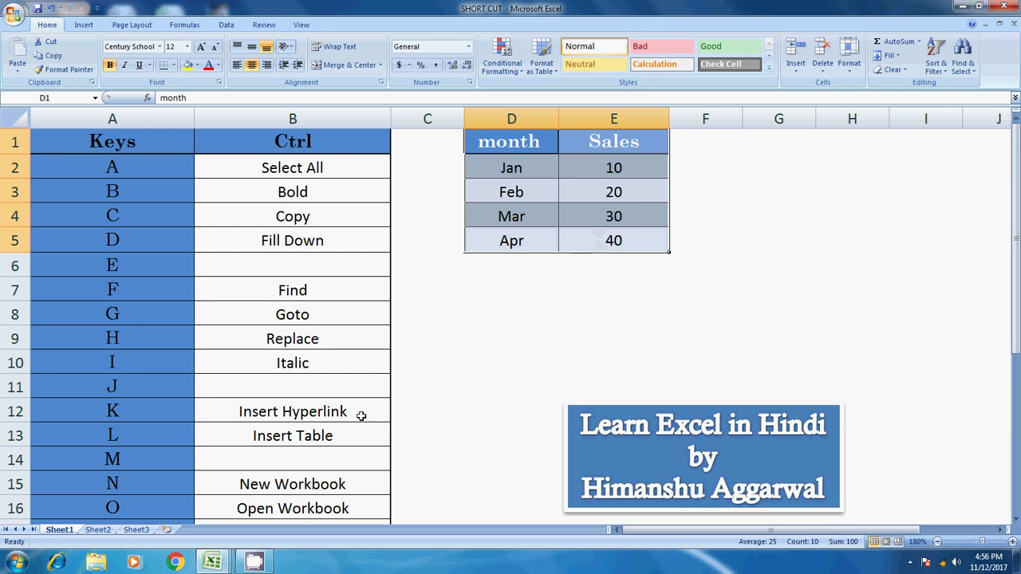
key(ctrl+l)
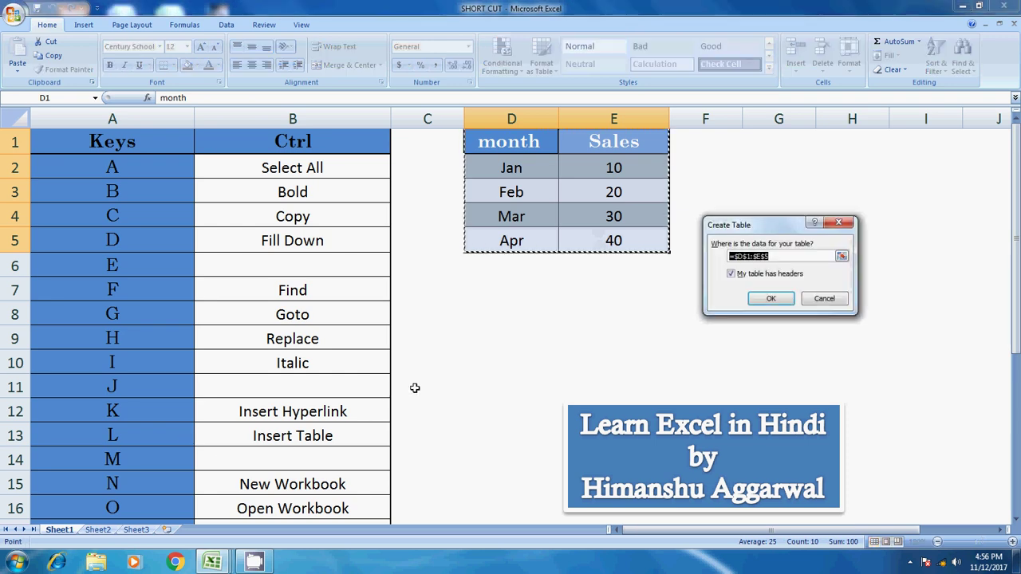
click(770, 299)
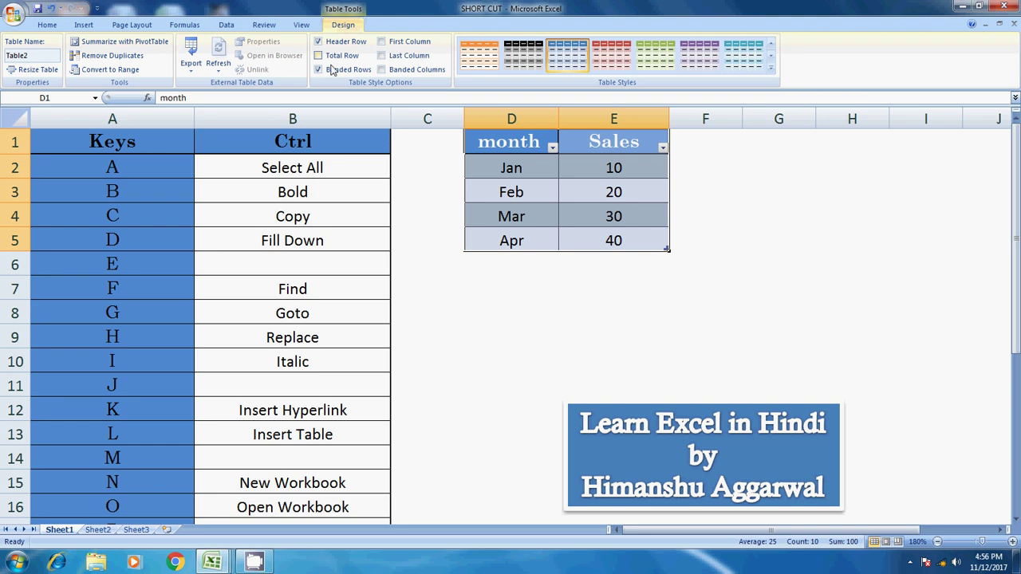
Step: Open and close the month filter, then convert the table back to a normal range
click(552, 148)
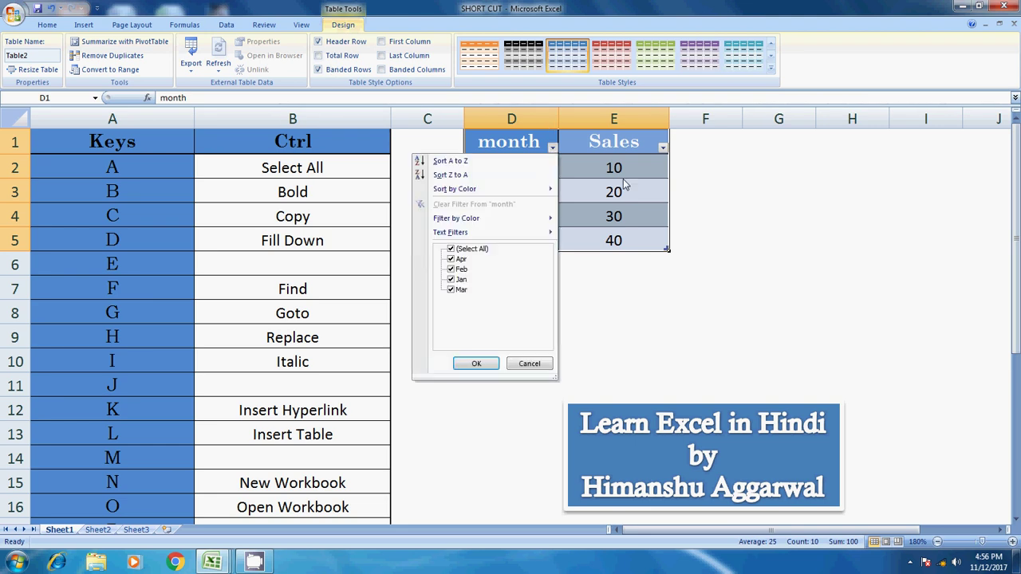
click(607, 163)
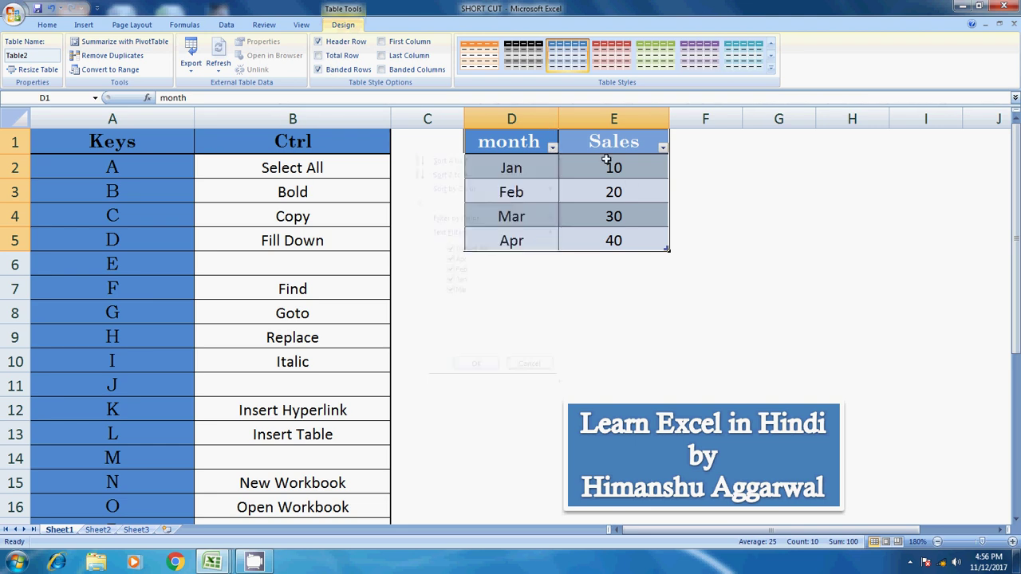
click(106, 70)
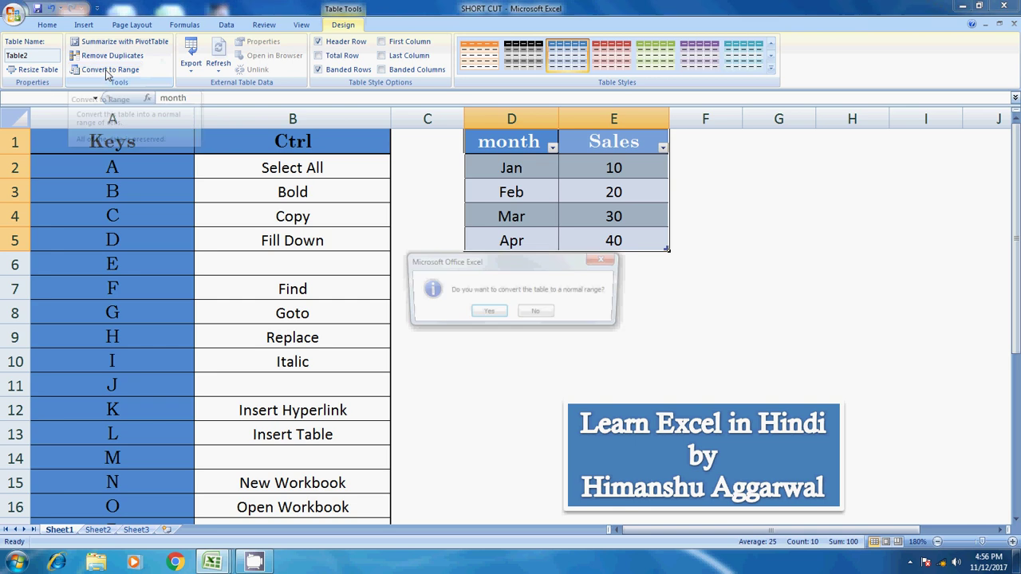
click(479, 316)
Step: Create blank workbook Book4 with Ctrl+N, then switch back to SHORT CUT
scroll(563, 285, down, 1)
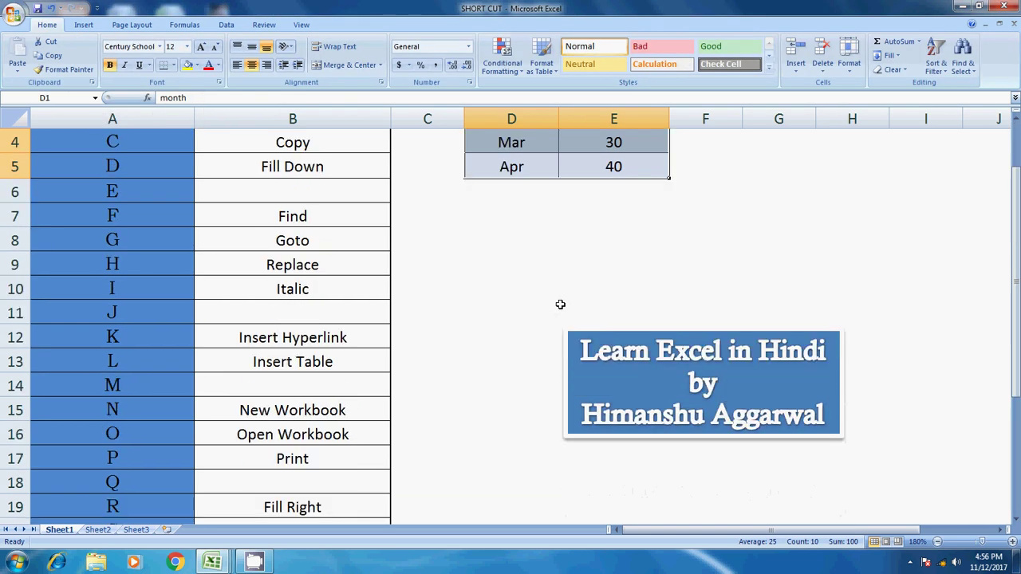
scroll(550, 322, down, 1)
click(163, 315)
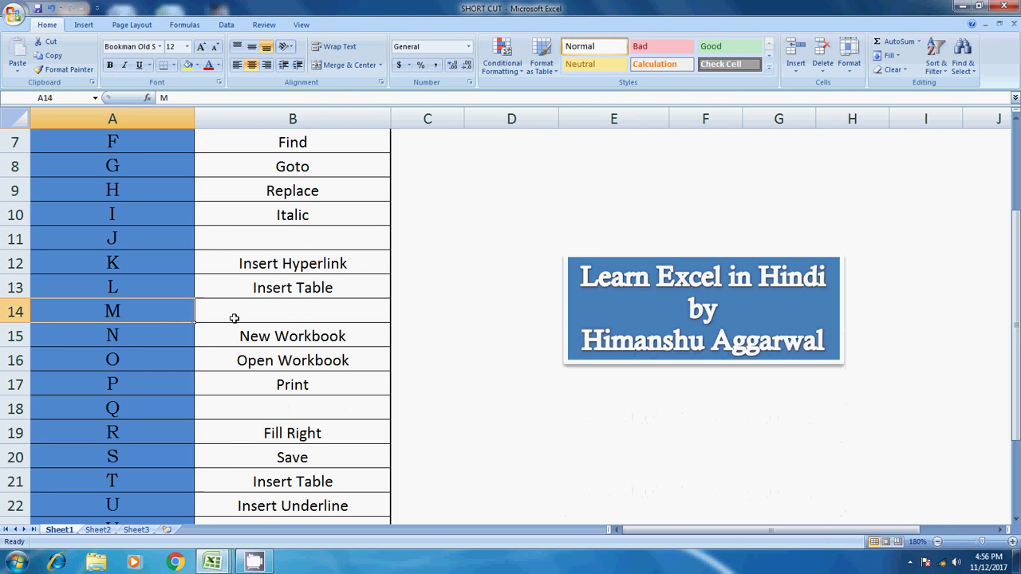
key(Tab)
key(Return)
click(278, 336)
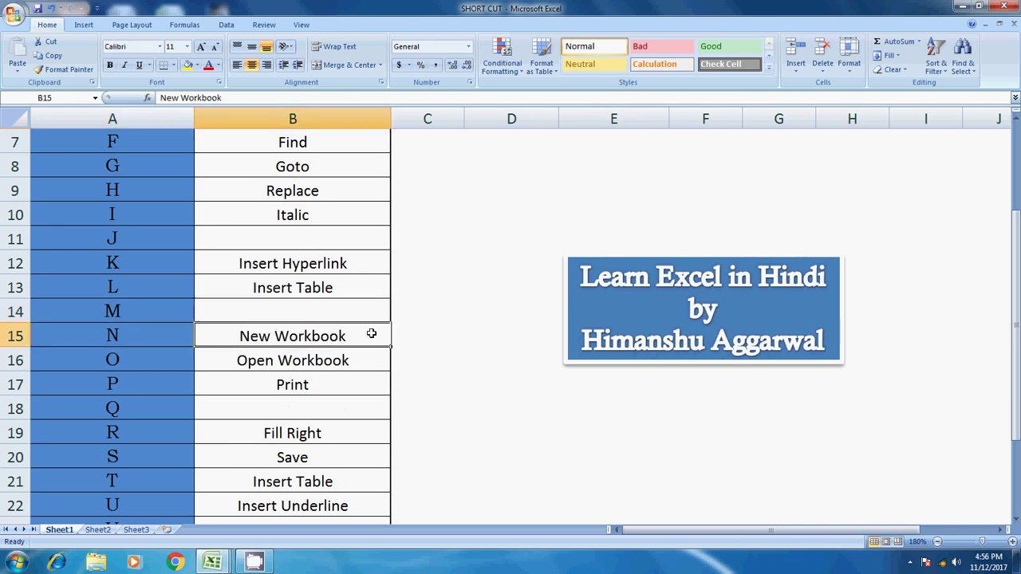
key(ctrl+n)
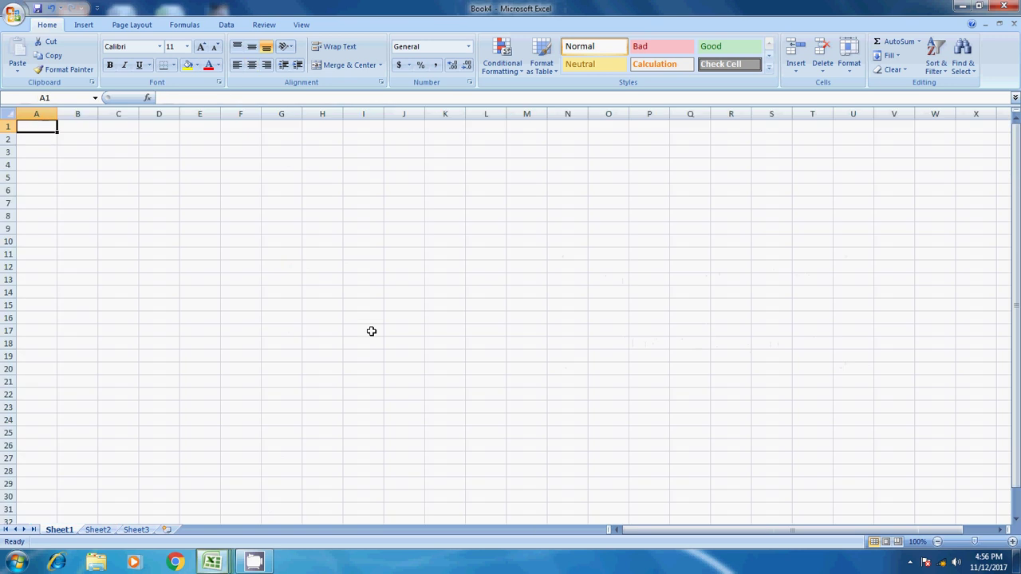
mouse_move(212, 562)
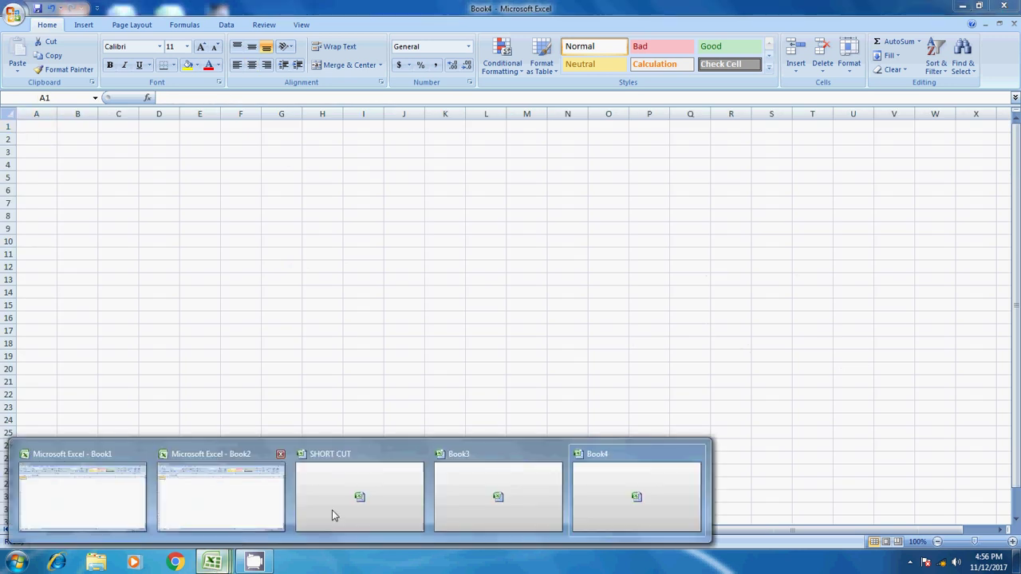
click(361, 504)
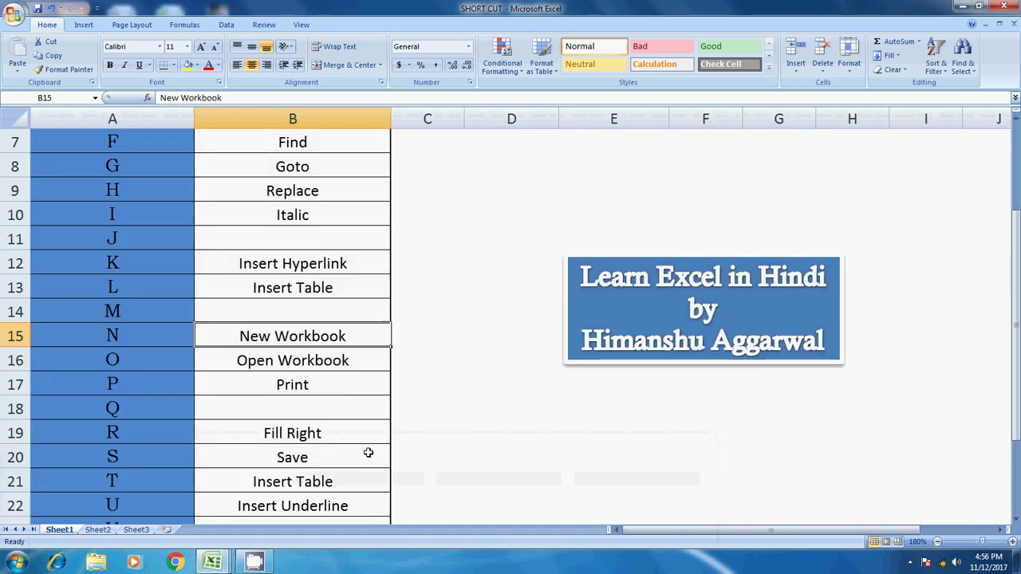
click(279, 359)
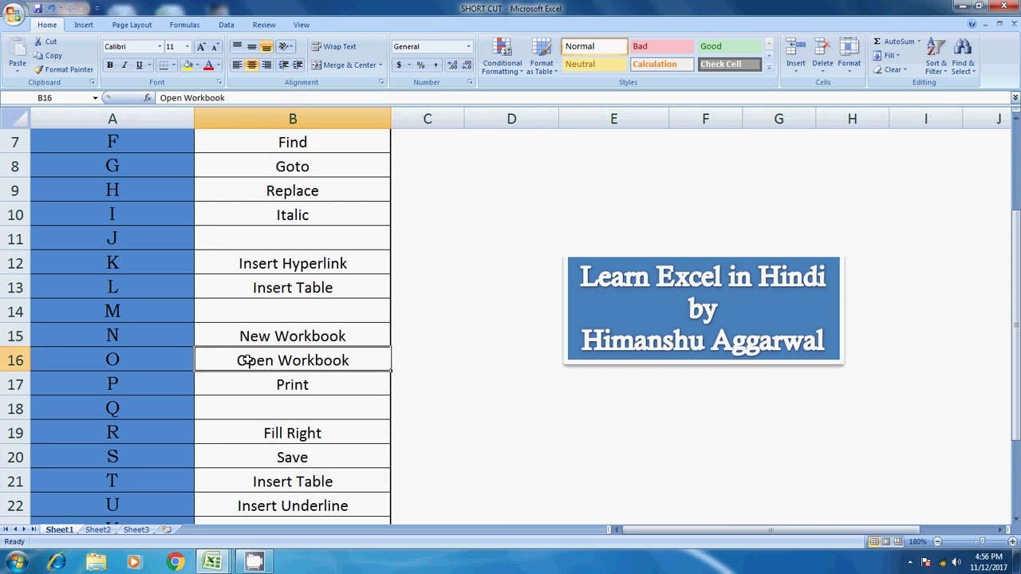
Step: Show the Open dialog with Ctrl+O, browse Local Disk (E:), and close it
key(ctrl+o)
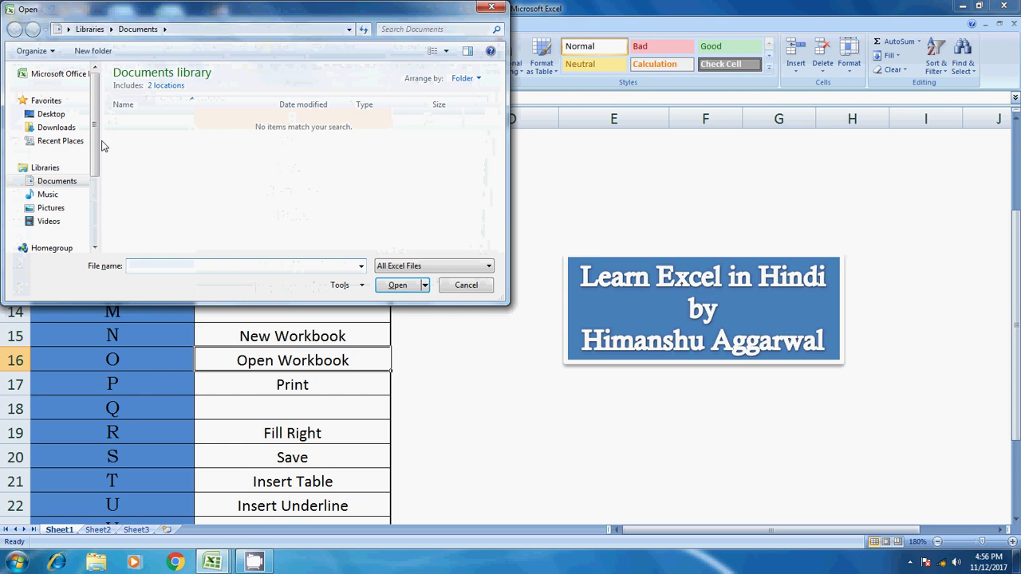
scroll(94, 191, down, 1)
scroll(93, 214, down, 1)
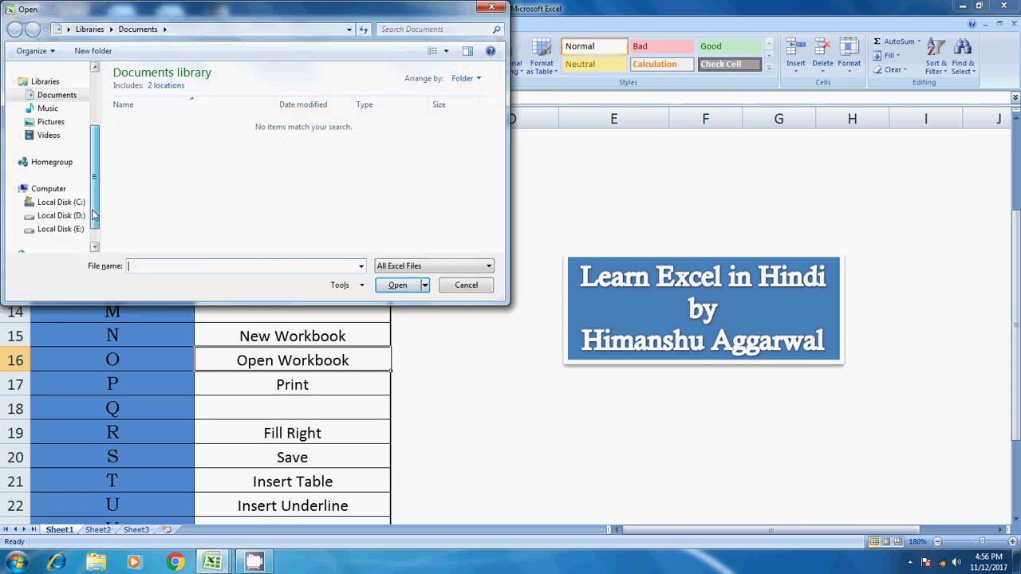
click(70, 229)
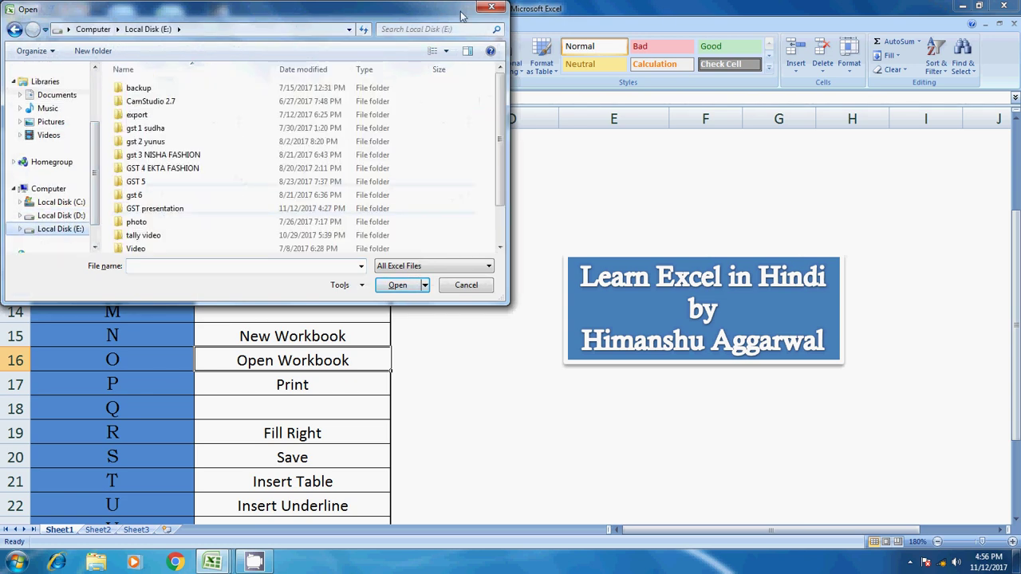
click(490, 7)
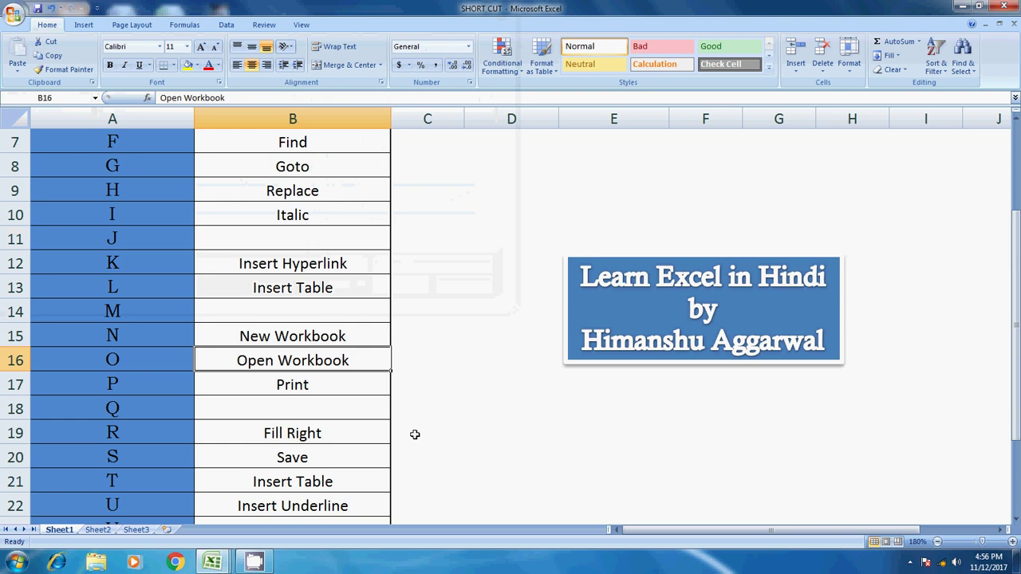
Step: Show the Print dialog with Ctrl+P and close it without printing
click(171, 391)
click(246, 387)
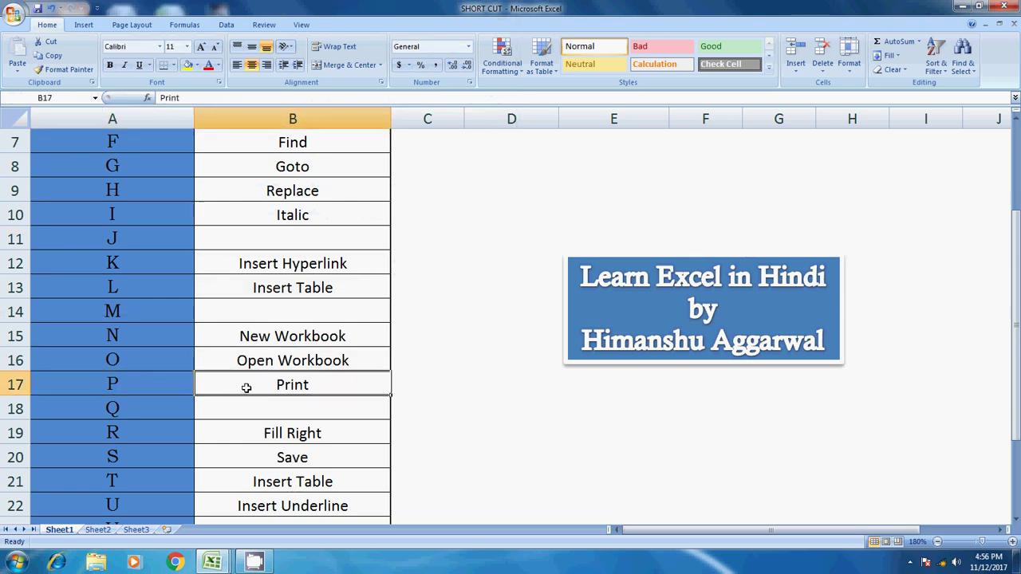
key(ctrl+p)
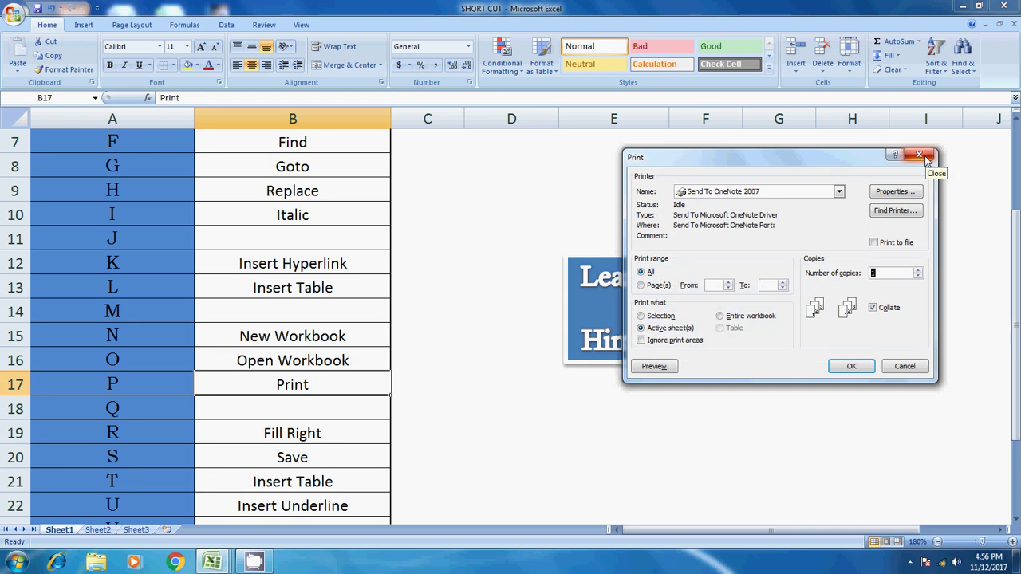
click(926, 159)
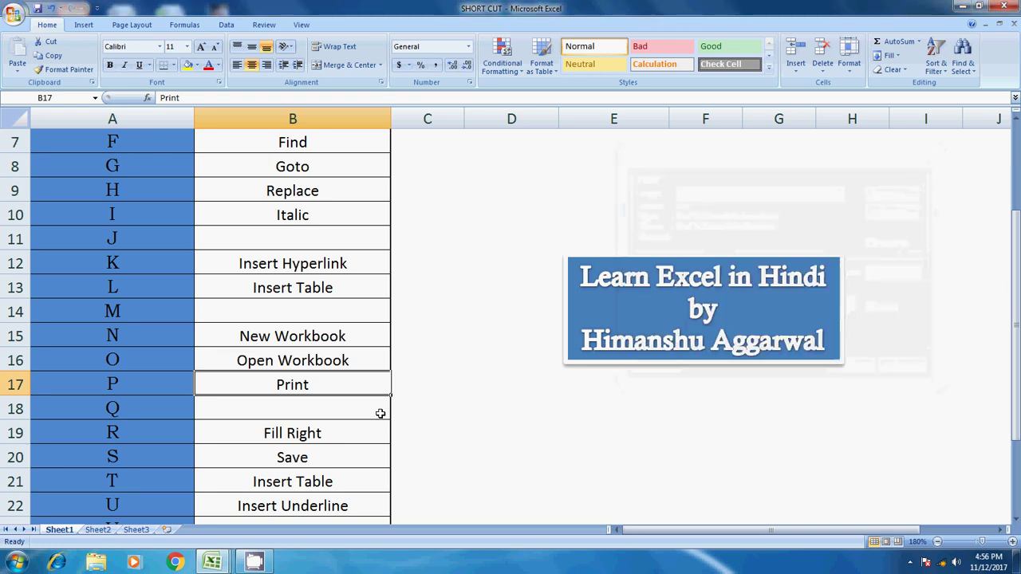
click(166, 415)
click(240, 408)
scroll(255, 395, down, 1)
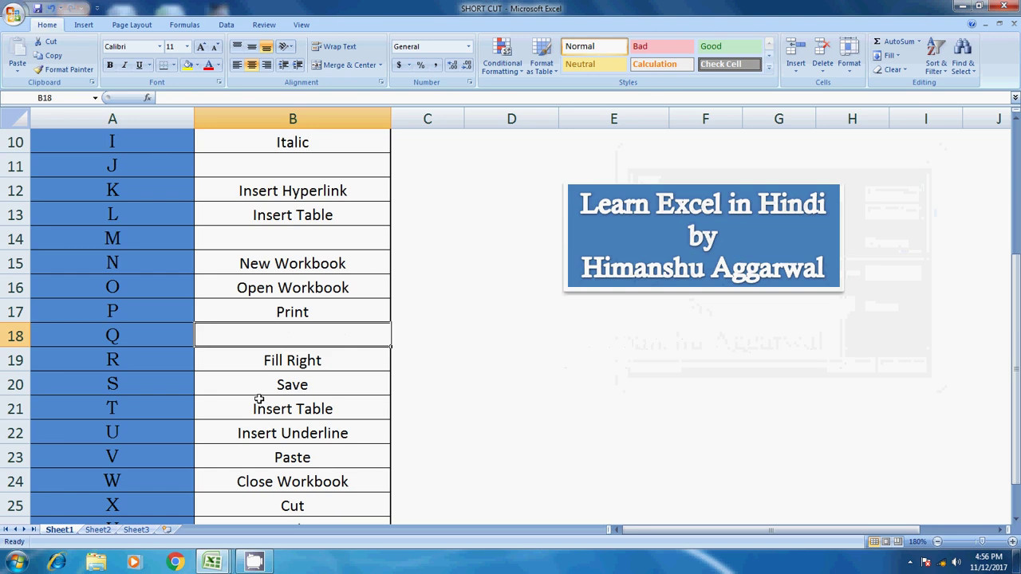
click(197, 367)
scroll(497, 381, up, 3)
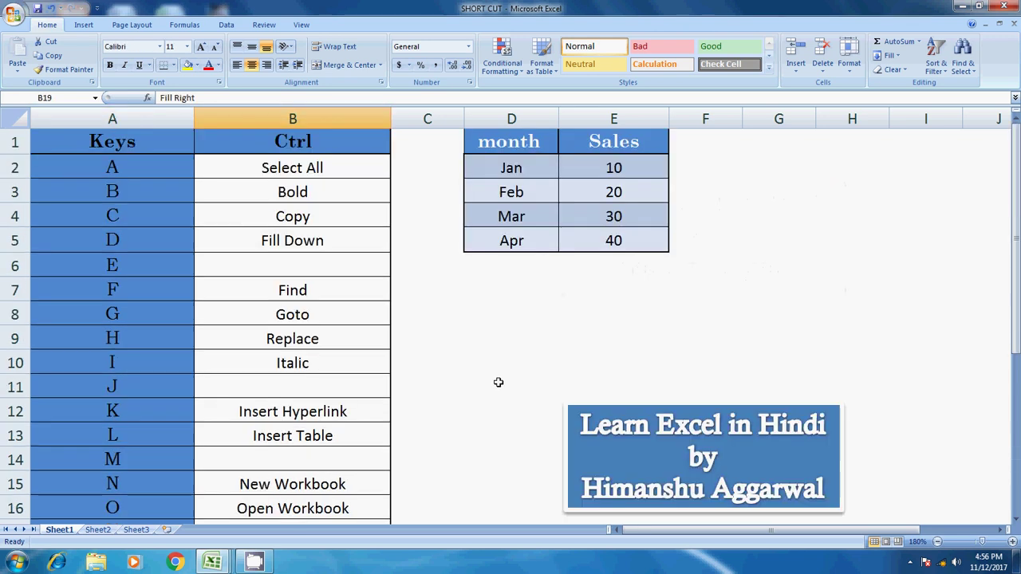
click(468, 281)
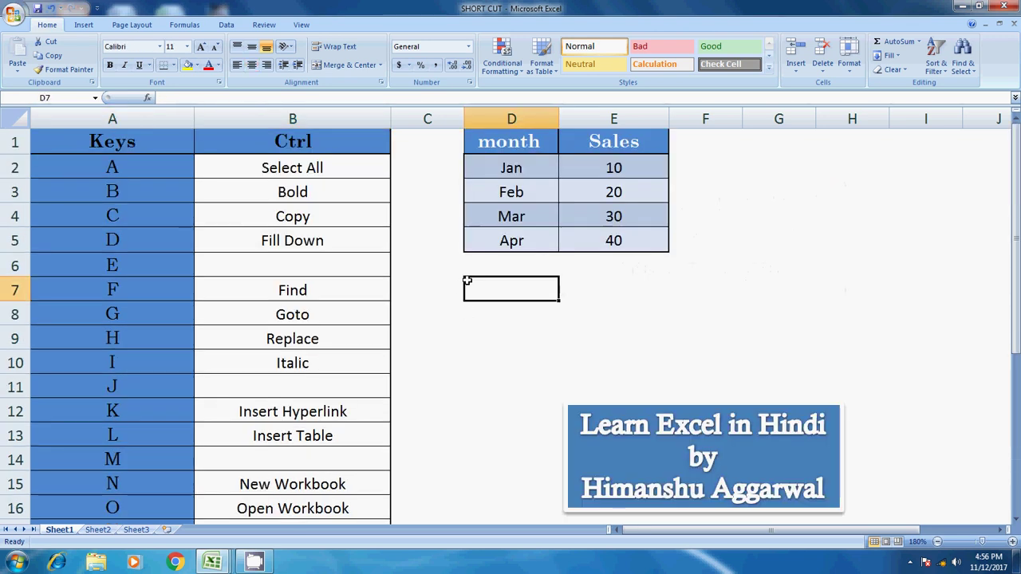
text(h)
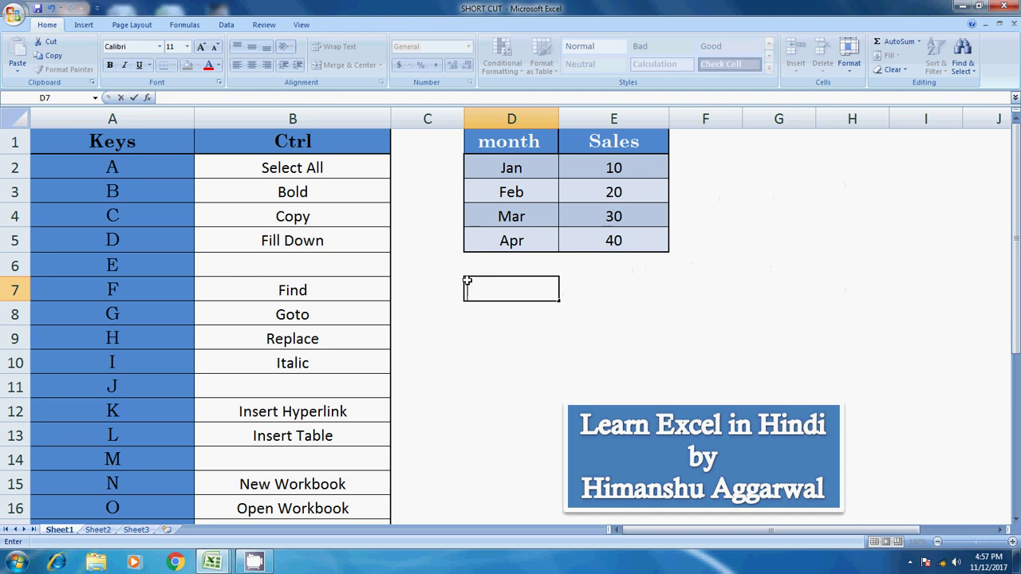
key(Up)
key(Right)
key(Right)
key(Right)
key(Right)
key(Up)
key(Up)
key(Left)
key(Up)
key(Up)
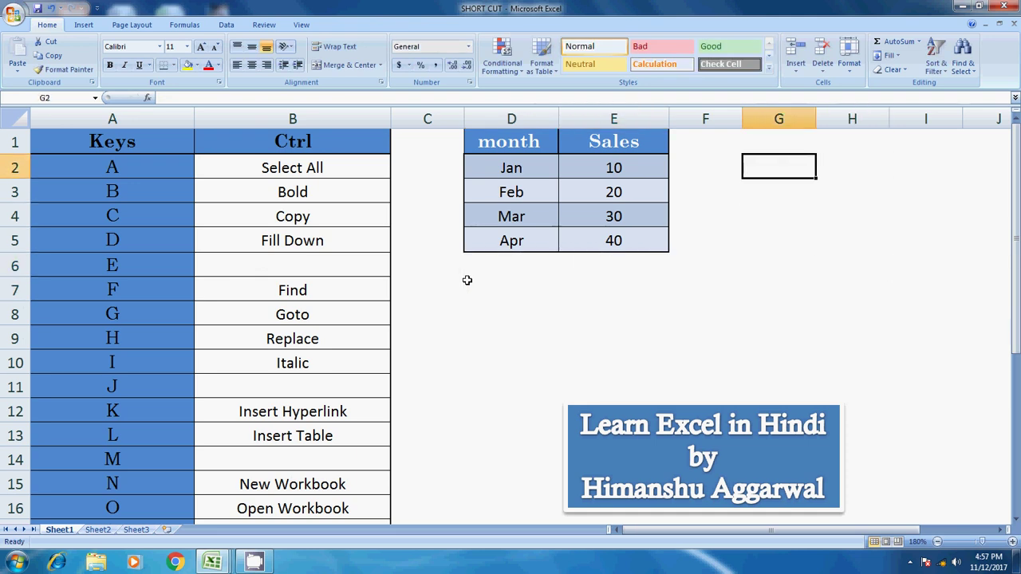
key(Up)
text(HI)
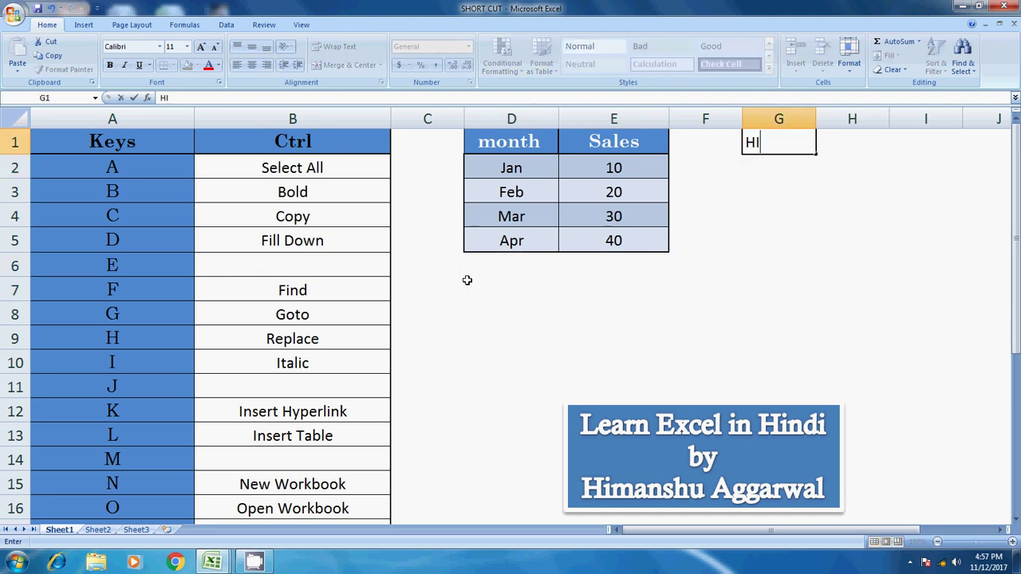
text(manshu)
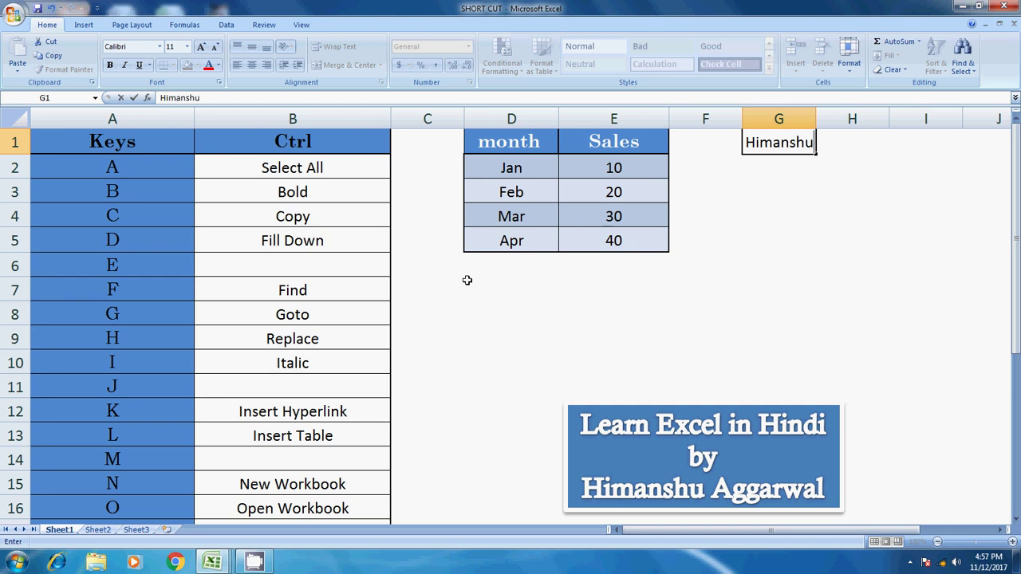
key(shift+Down)
key(shift+Down)
key(shift+Down)
key(shift+Down)
key(shift+Down)
key(shift+Down)
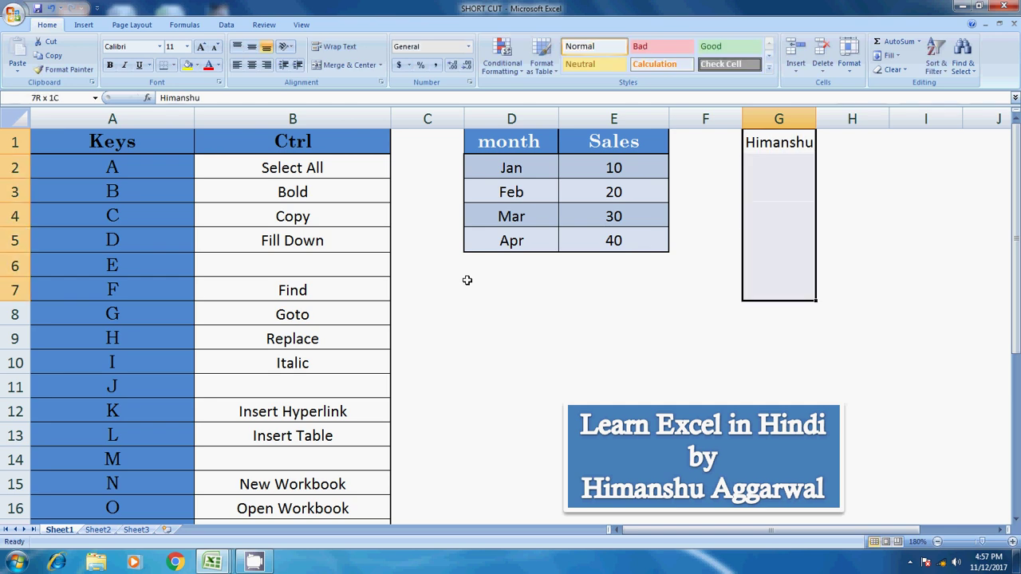
key(ctrl+d)
key(Right)
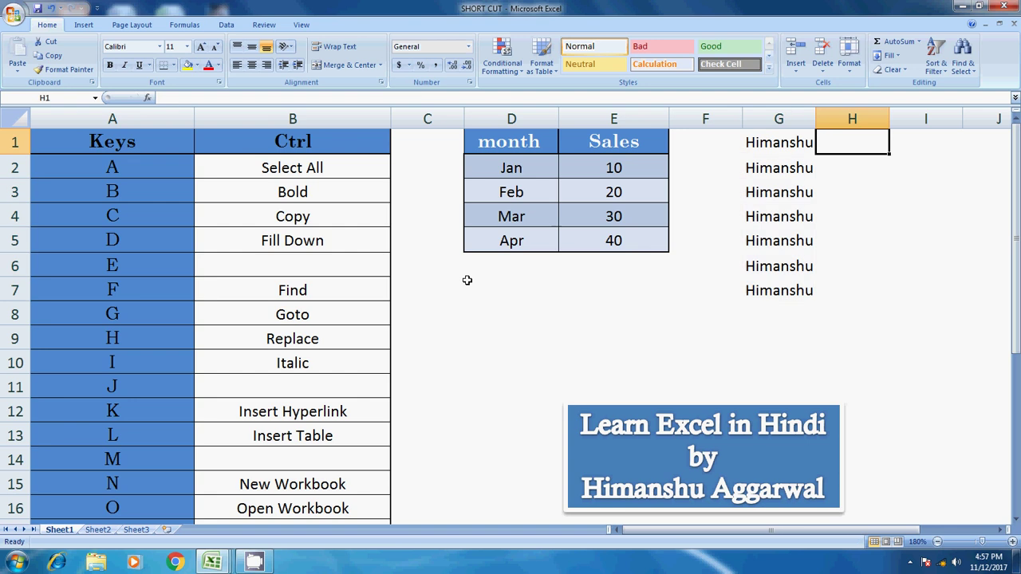
key(Right)
key(Left)
key(shift+Down)
key(shift+Down)
key(shift+Down)
key(shift+Down)
key(shift+Down)
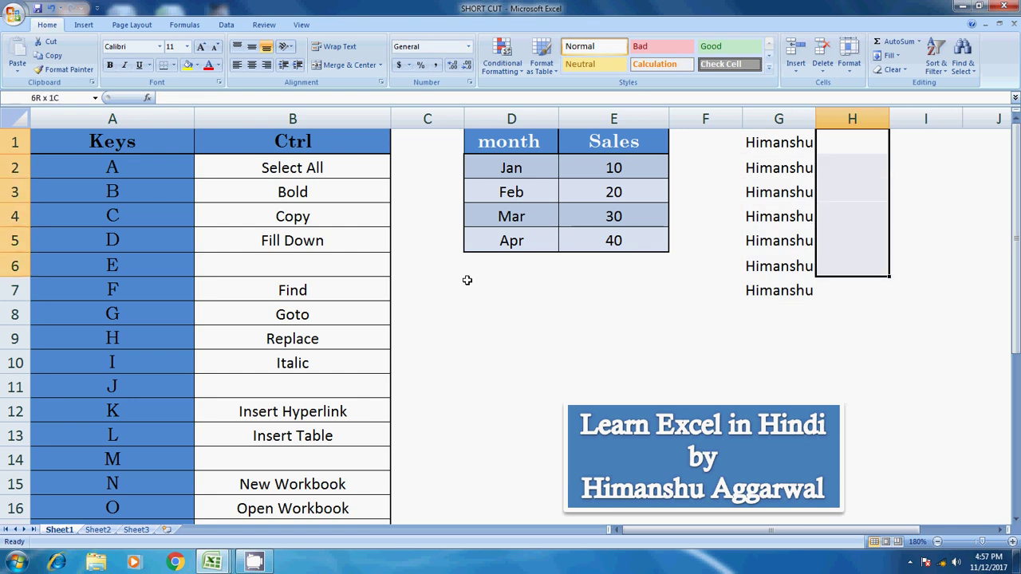
key(shift+Down)
key(Left)
key(shift+Down)
key(shift+Down)
key(shift+Down)
key(shift+Down)
key(shift+Down)
key(shift+Down)
key(shift+Right)
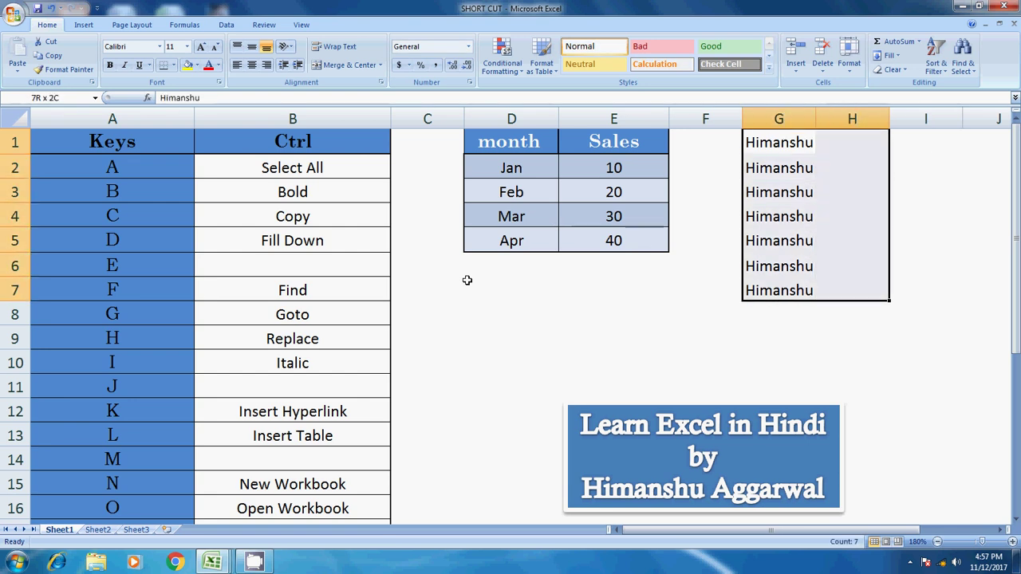
key(shift+Right)
key(ctrl+r)
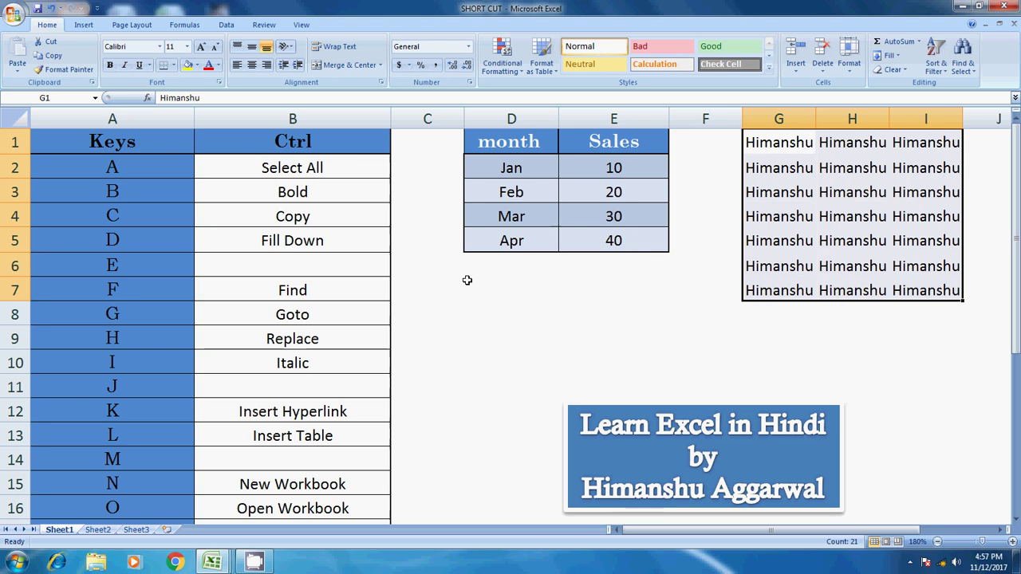
key(Delete)
scroll(367, 336, down, 2)
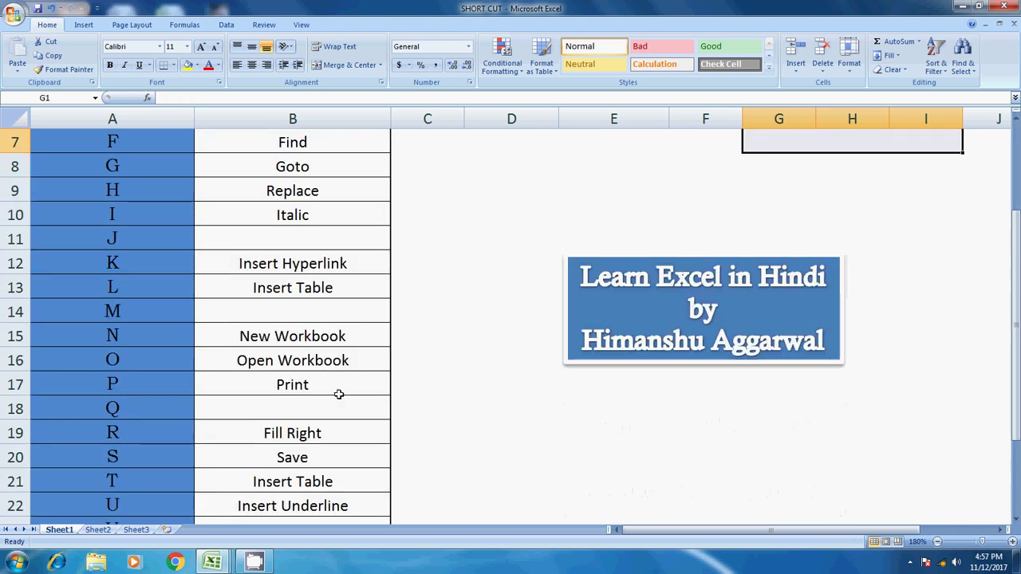
scroll(315, 449, down, 1)
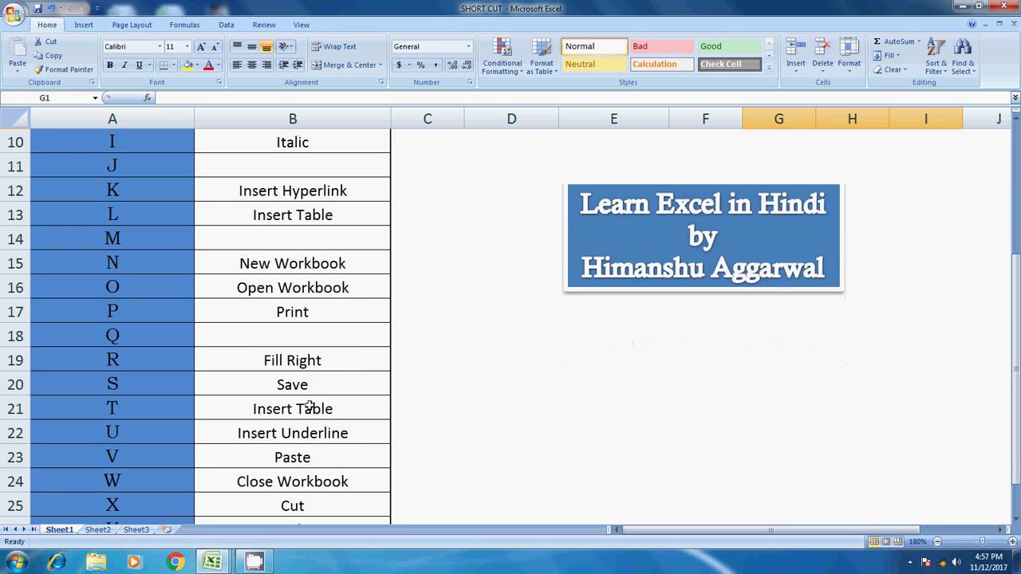
click(157, 385)
scroll(157, 385, up, 3)
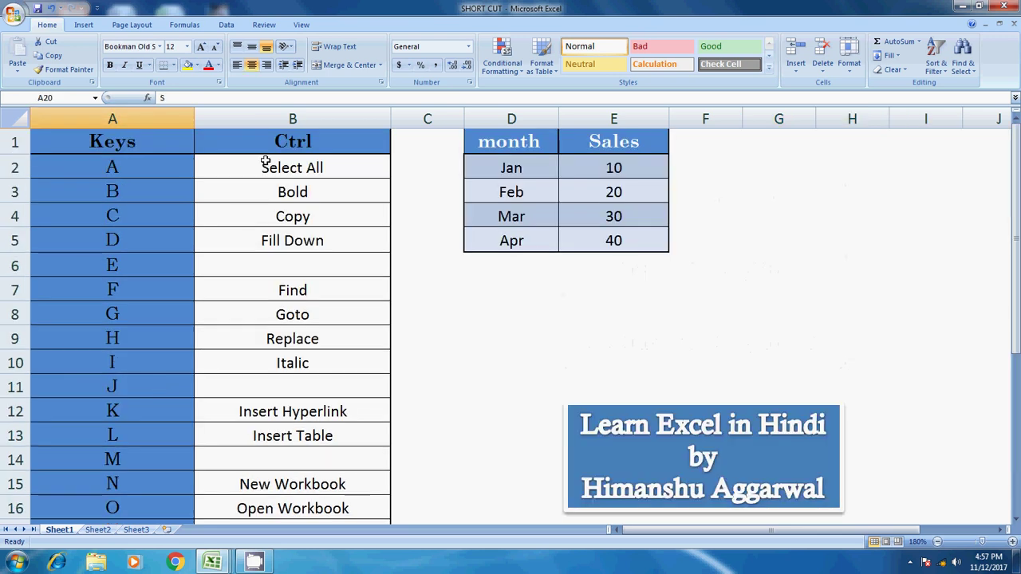
click(274, 143)
scroll(220, 318, down, 2)
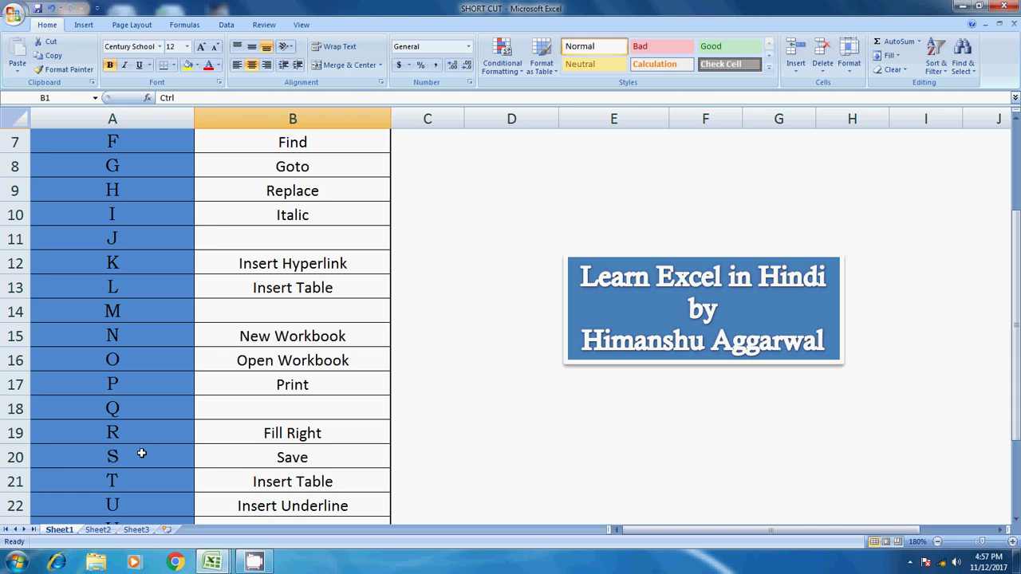
click(137, 454)
click(304, 460)
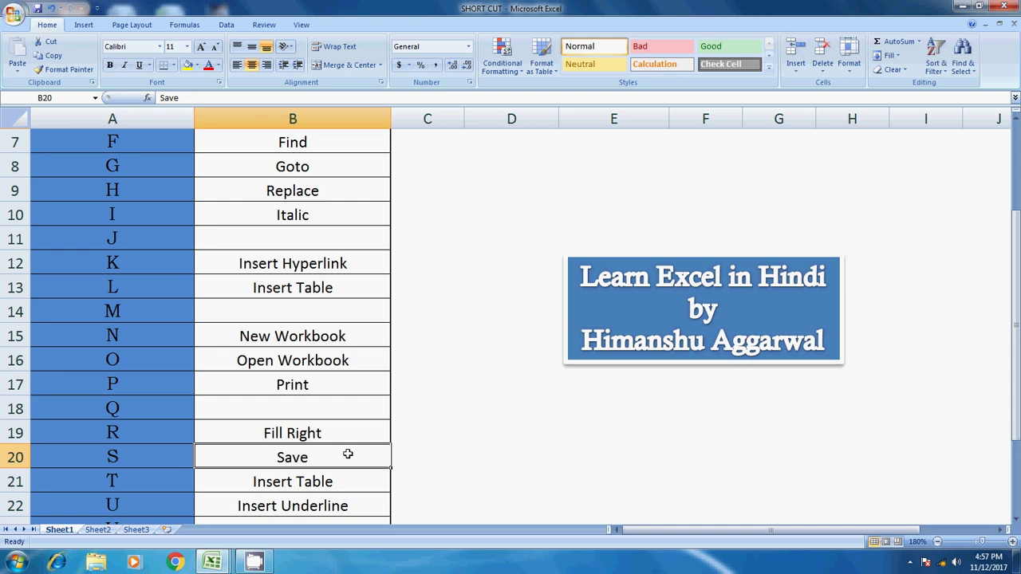
scroll(348, 454, down, 1)
click(169, 406)
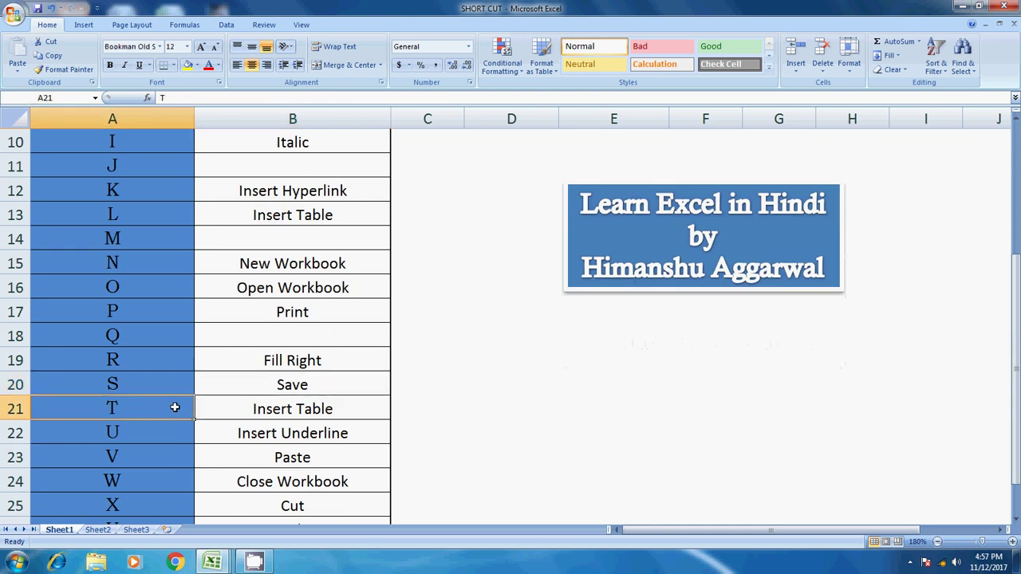
Step: Underline the month and Sales headers in D1:E1 with Ctrl+U
click(273, 412)
click(305, 210)
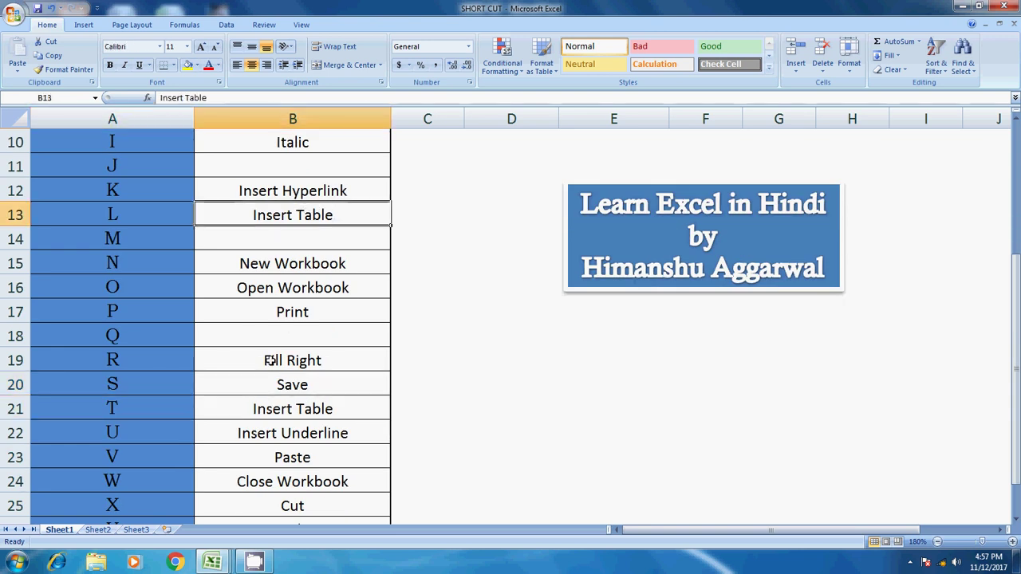
click(293, 409)
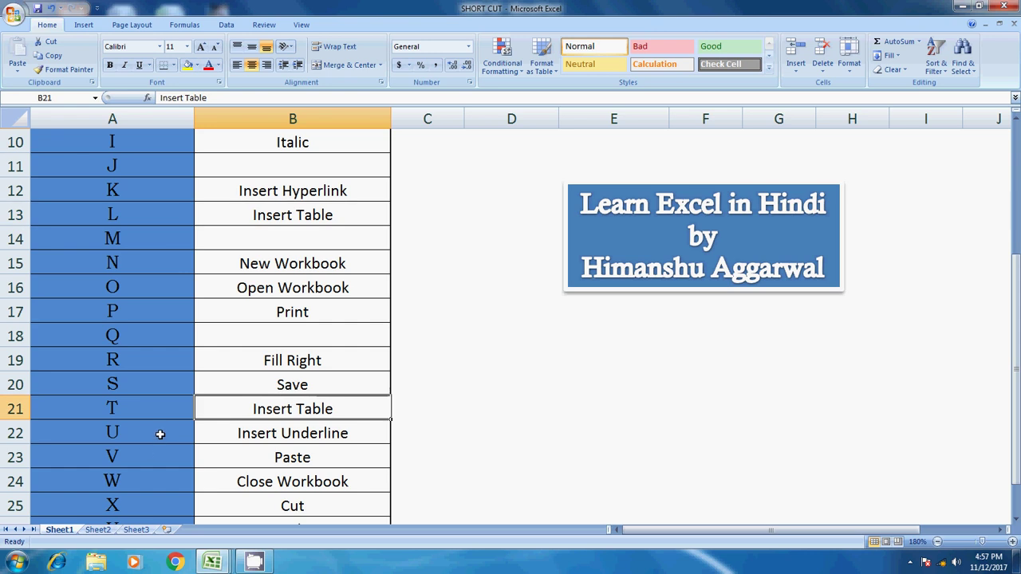
click(159, 432)
click(228, 437)
scroll(229, 437, up, 3)
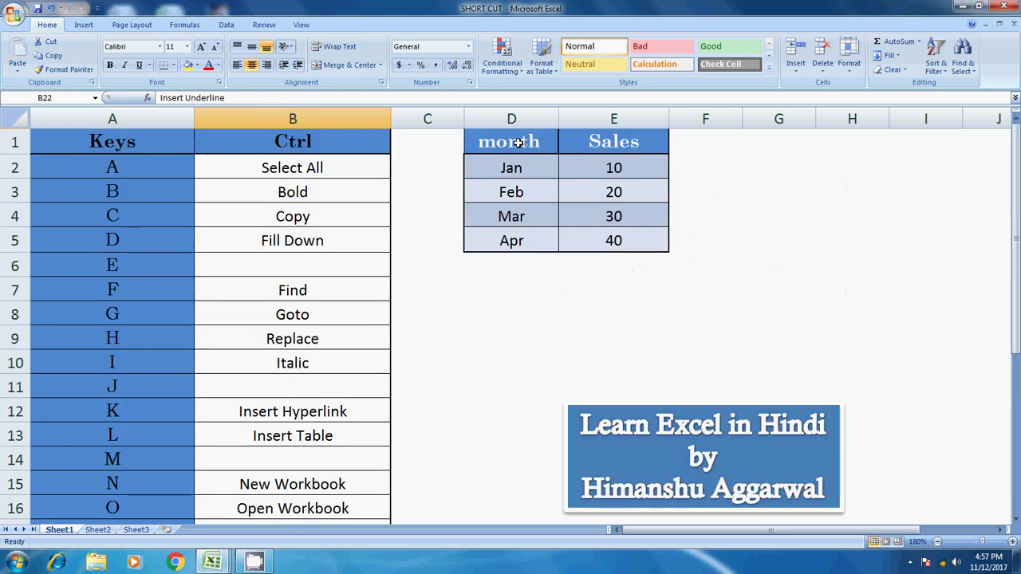
drag(518, 142, 591, 141)
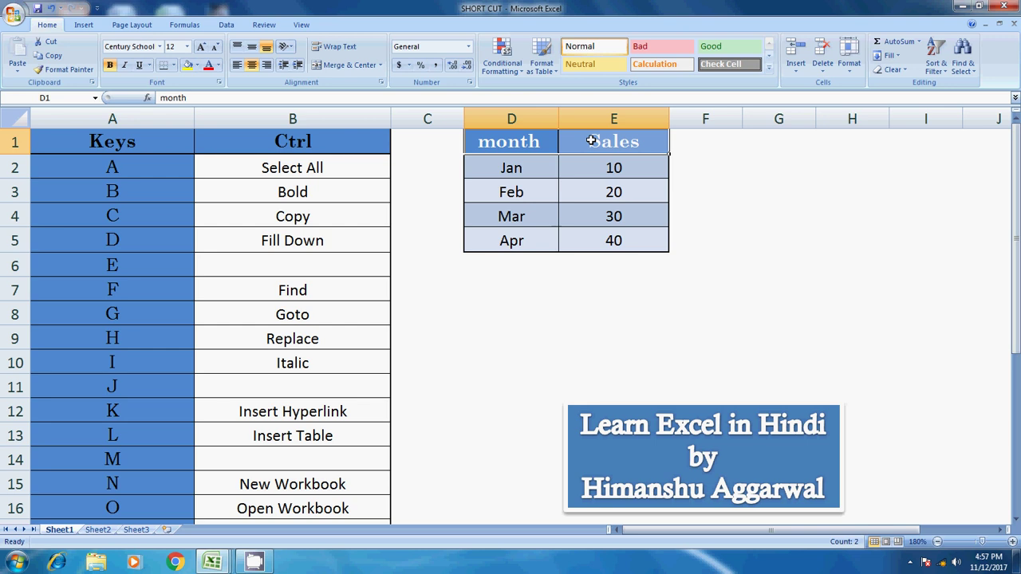
key(ctrl+u)
Step: Highlight the Paste entry (B23) in the shortcut list and copy the month/Sales table D1:E5
scroll(520, 231, down, 2)
scroll(517, 206, down, 1)
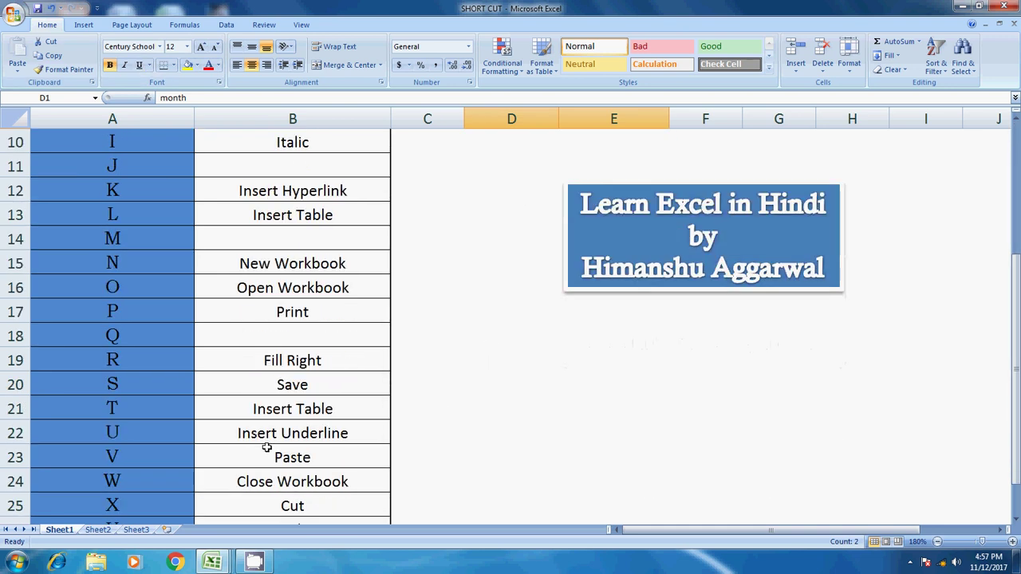
scroll(329, 385, down, 1)
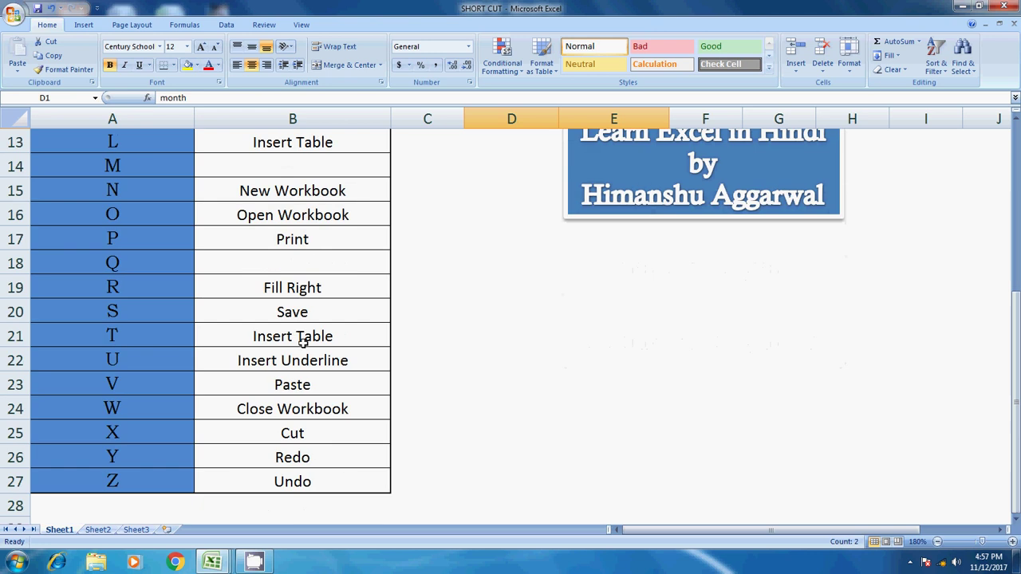
click(293, 390)
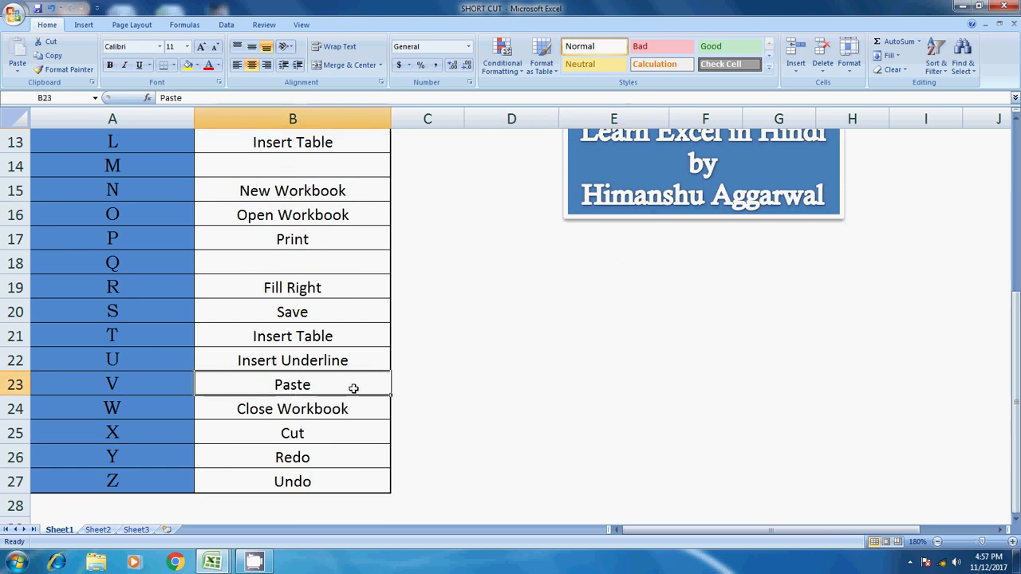
scroll(382, 388, up, 4)
drag(522, 144, 617, 248)
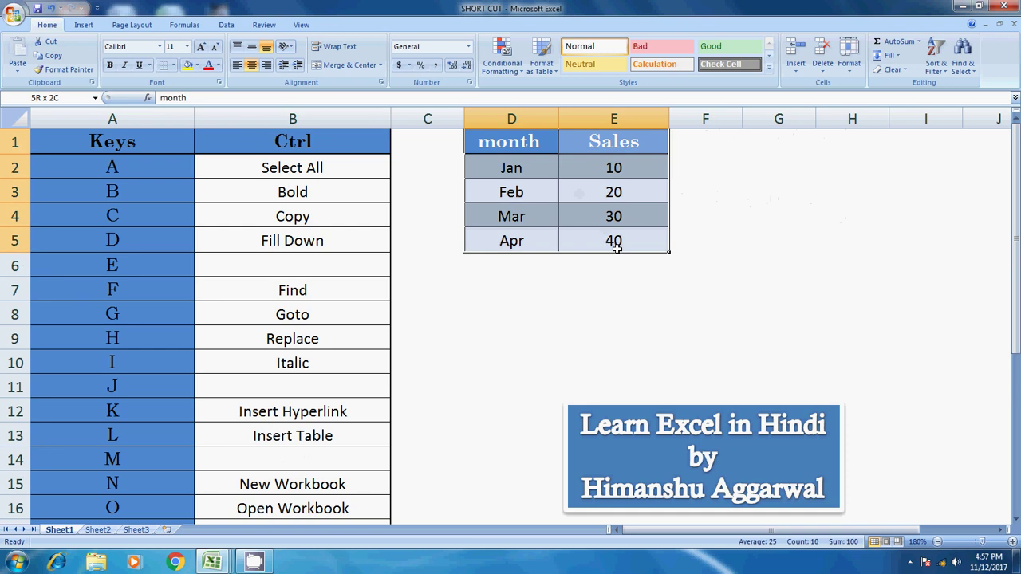
key(ctrl+c)
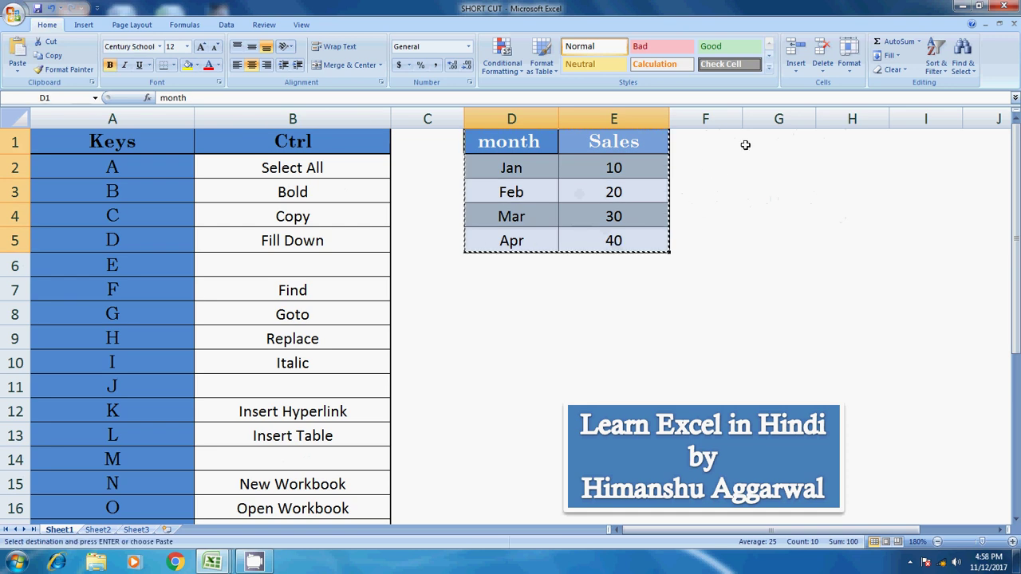
Step: Paste the copied table at G1 with Ctrl+V and clear the copy marquee
click(773, 143)
key(ctrl+v)
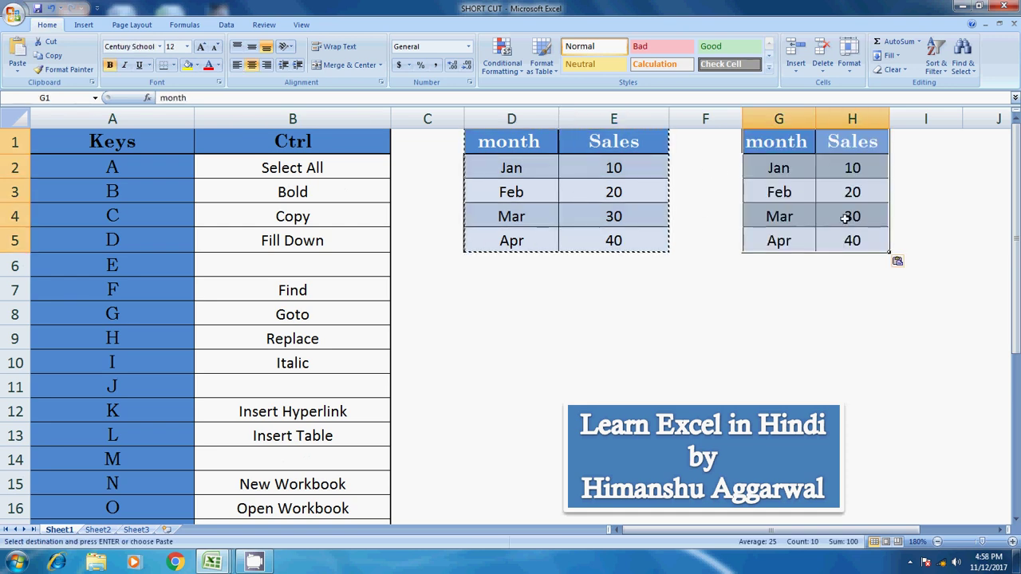
key(Right)
key(Down)
key(Down)
key(Down)
scroll(600, 281, down, 1)
key(Escape)
scroll(598, 283, down, 4)
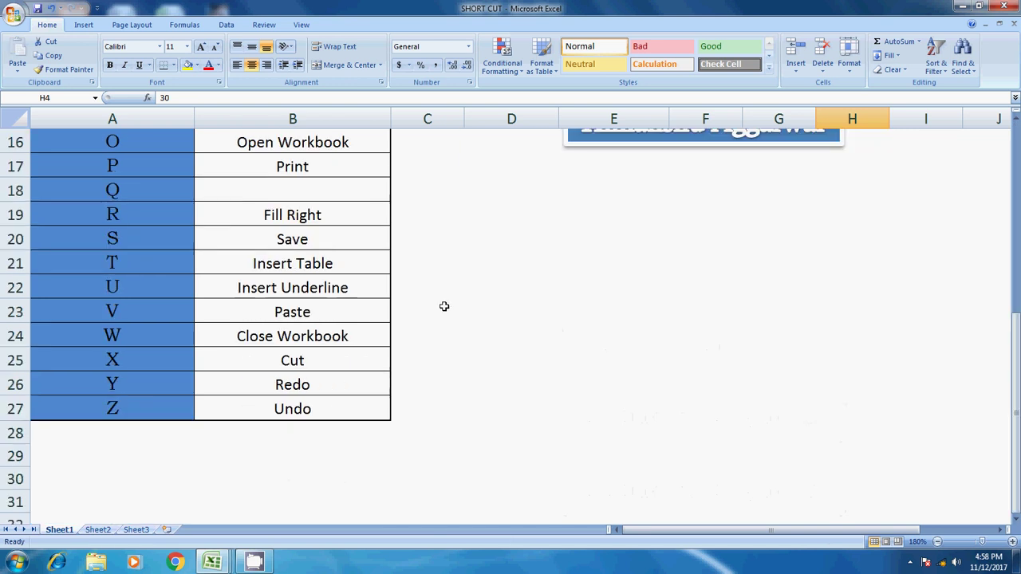
Step: Highlight the Ctrl+W Close Workbook entry and close the empty Book4 and Book1 workbooks
click(306, 332)
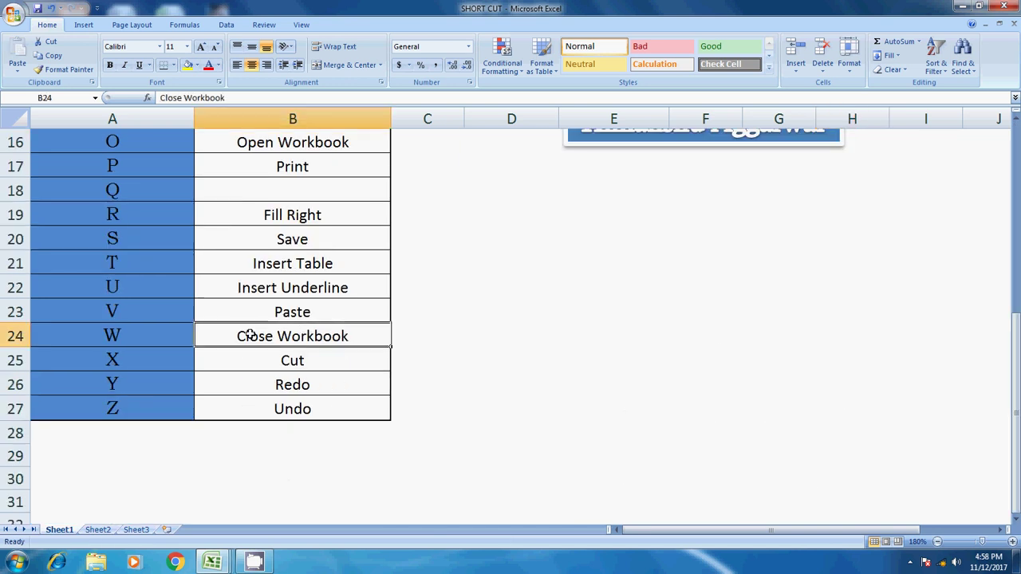
click(159, 338)
scroll(308, 340, up, 5)
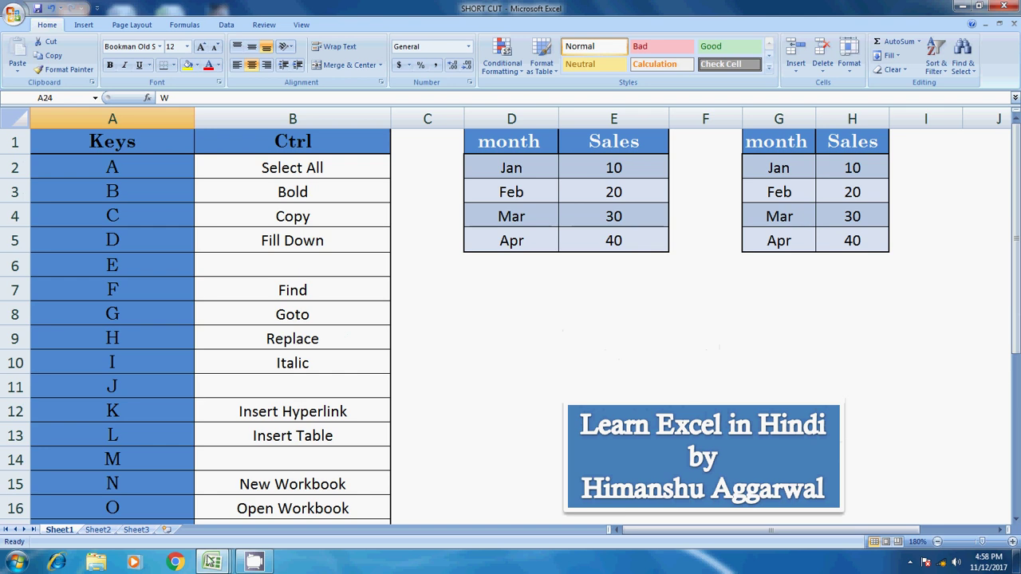
mouse_move(211, 563)
click(633, 488)
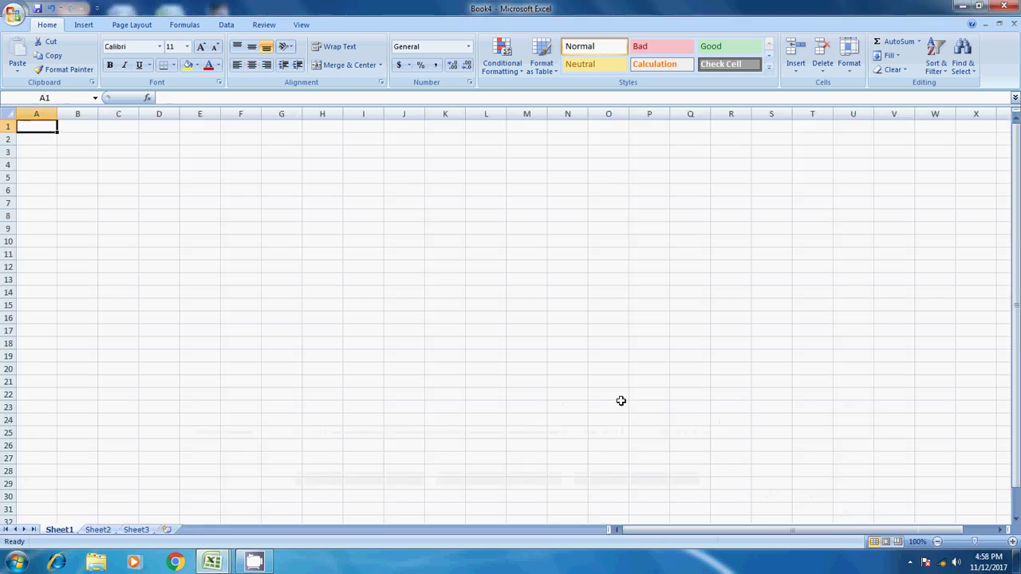
key(ctrl+w)
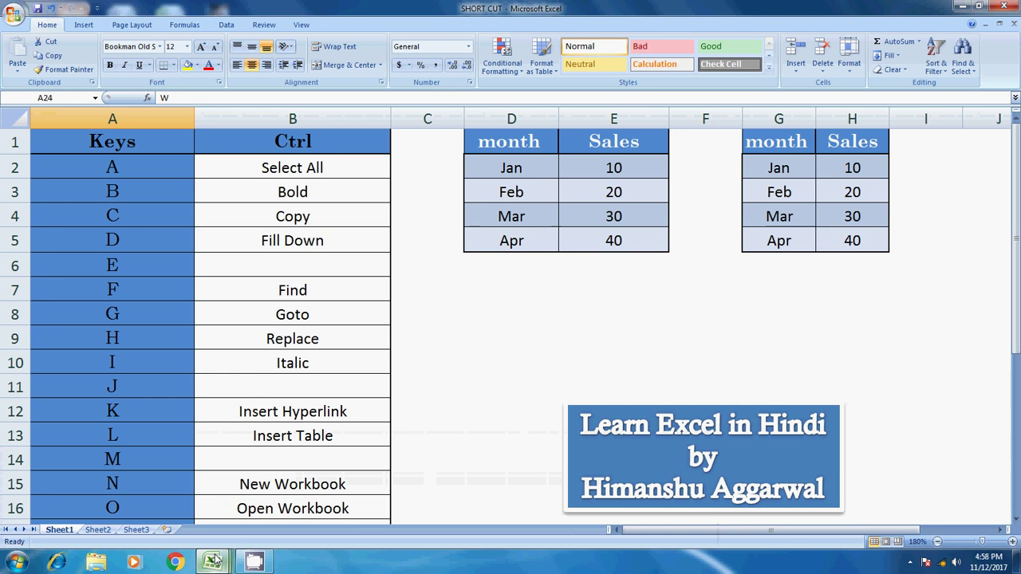
click(201, 527)
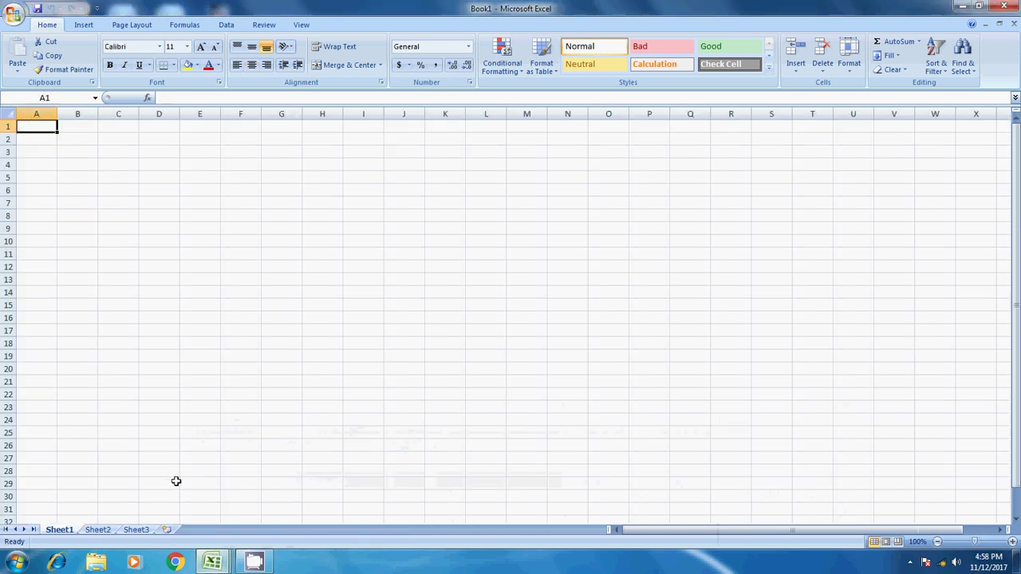
key(ctrl+w)
mouse_move(212, 562)
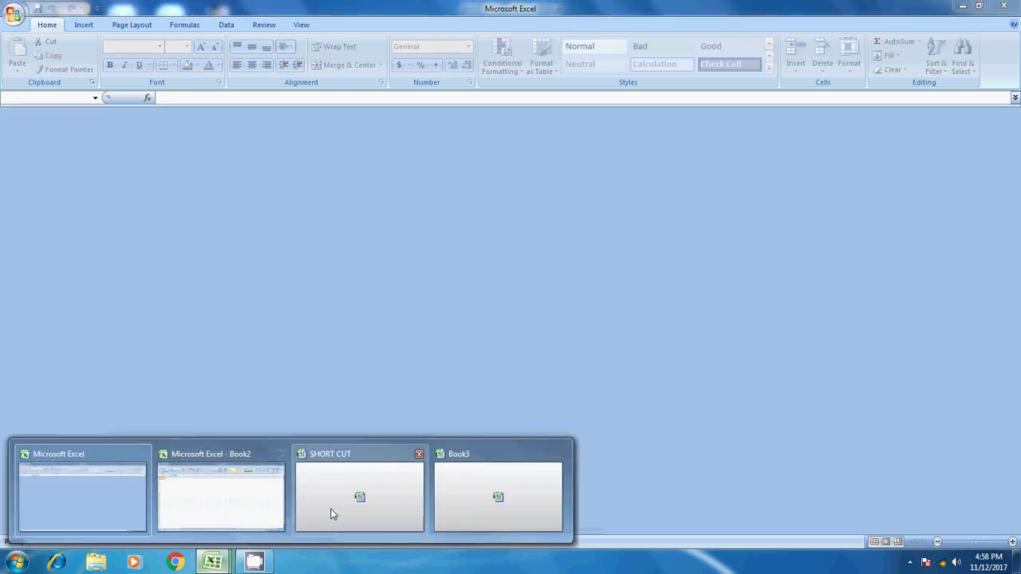
Step: Attempt to close SHORT CUT with Ctrl+W, then cancel the save prompt to keep it open
click(333, 513)
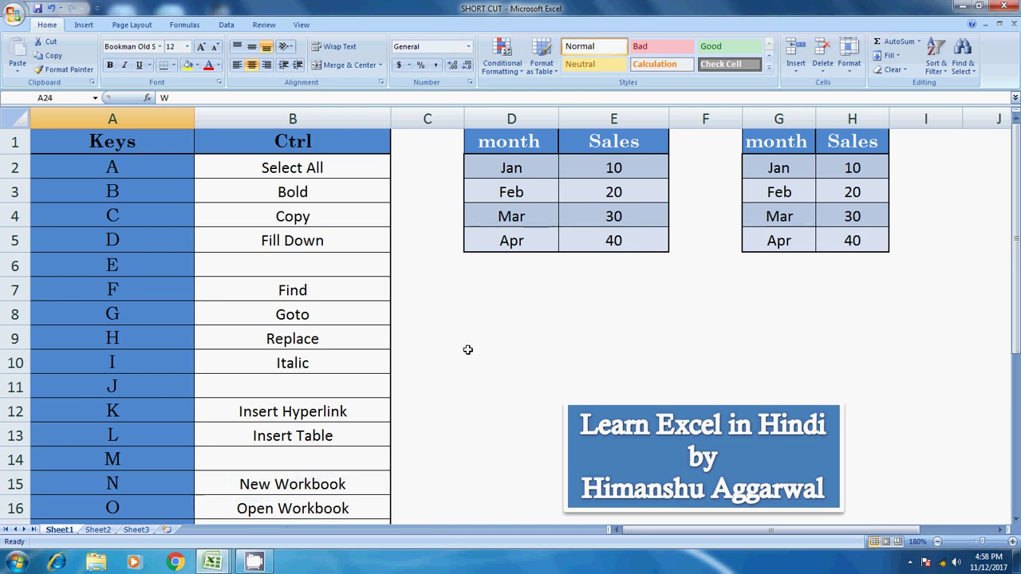
key(ctrl+w)
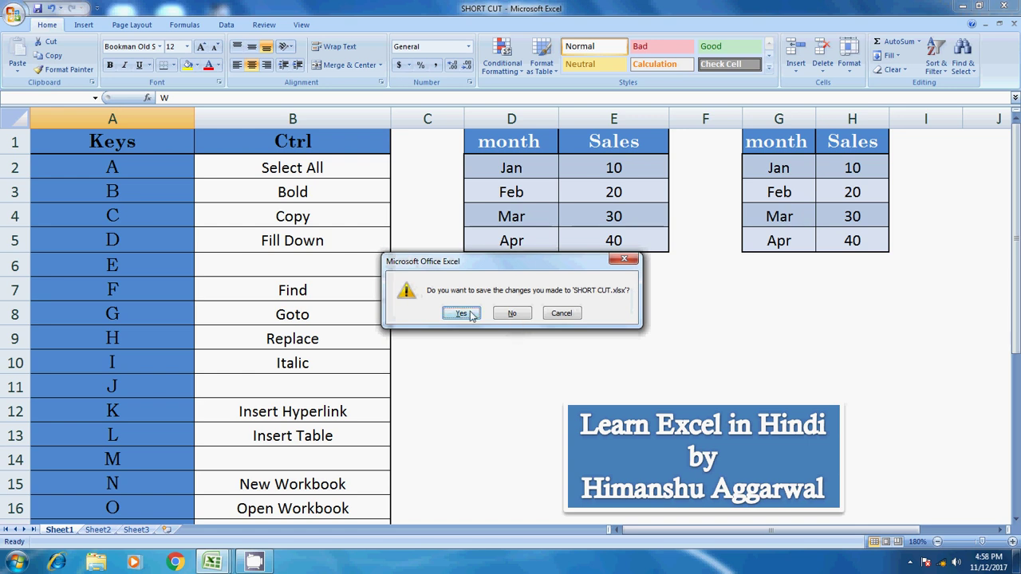
click(630, 259)
Step: Highlight the Cut entry, then move the G1:H5 month/Sales table to D7:E11
scroll(606, 267, down, 3)
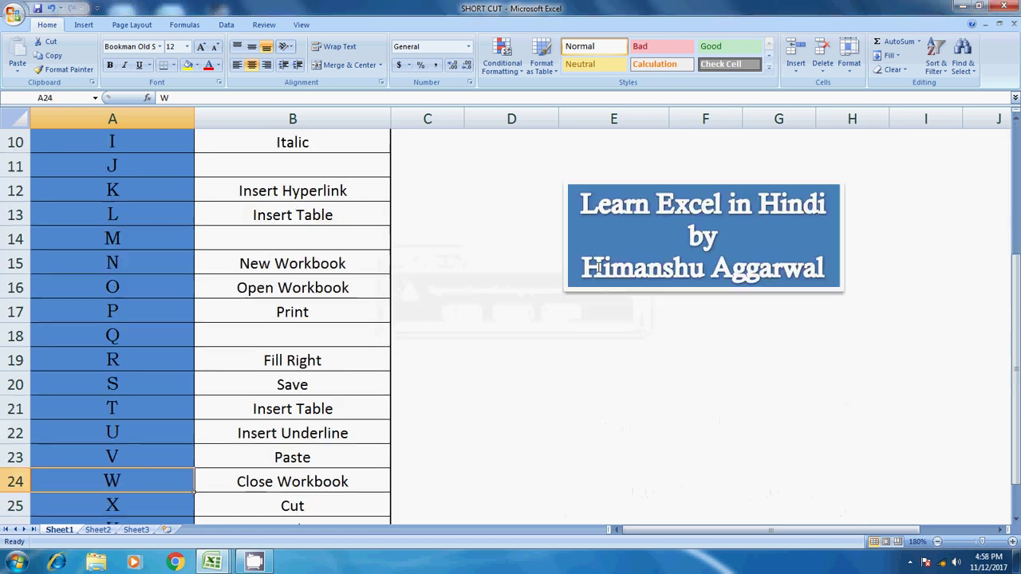
scroll(542, 289, down, 1)
click(331, 430)
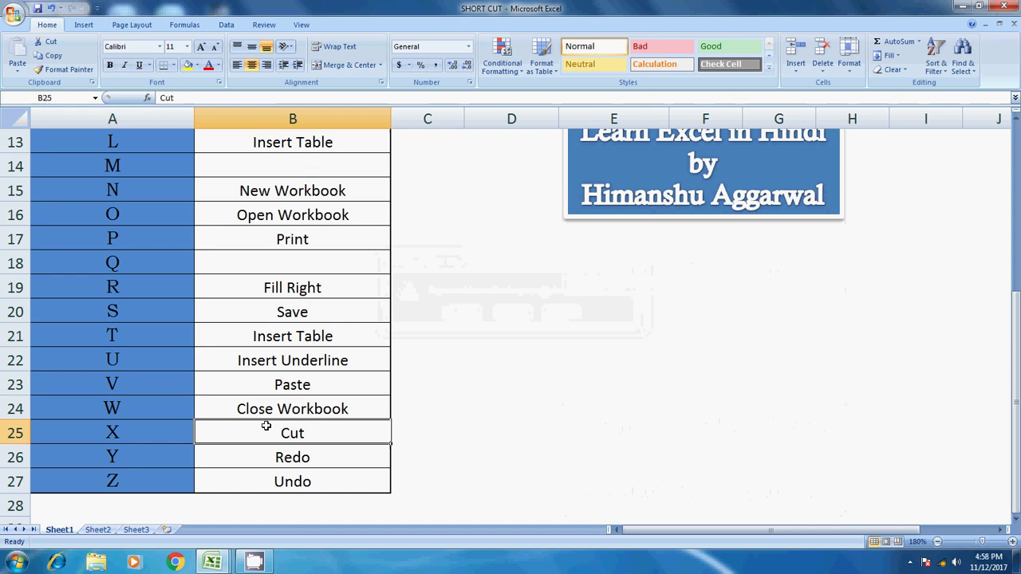
scroll(327, 431, up, 4)
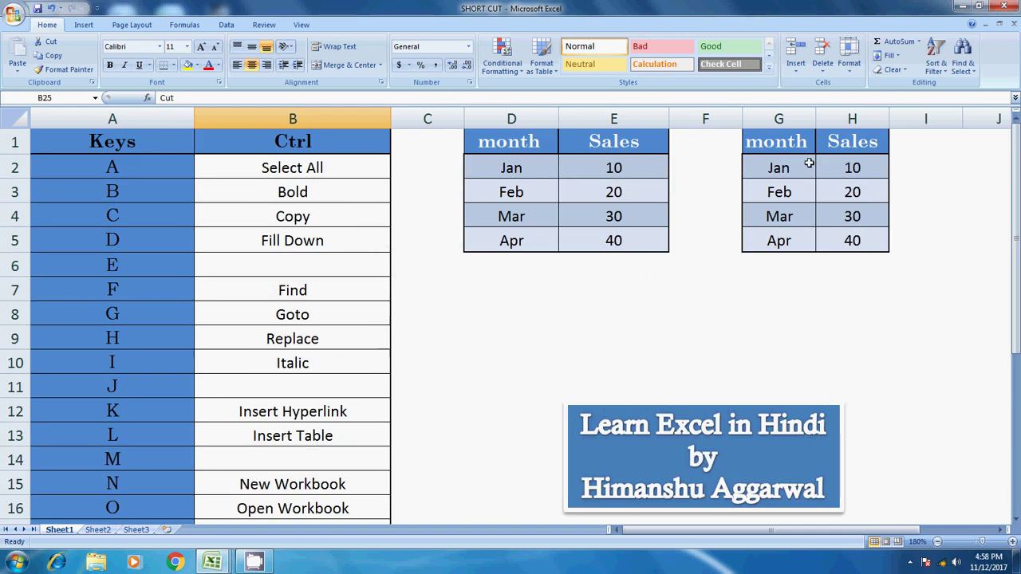
drag(795, 149, 836, 245)
key(ctrl+c)
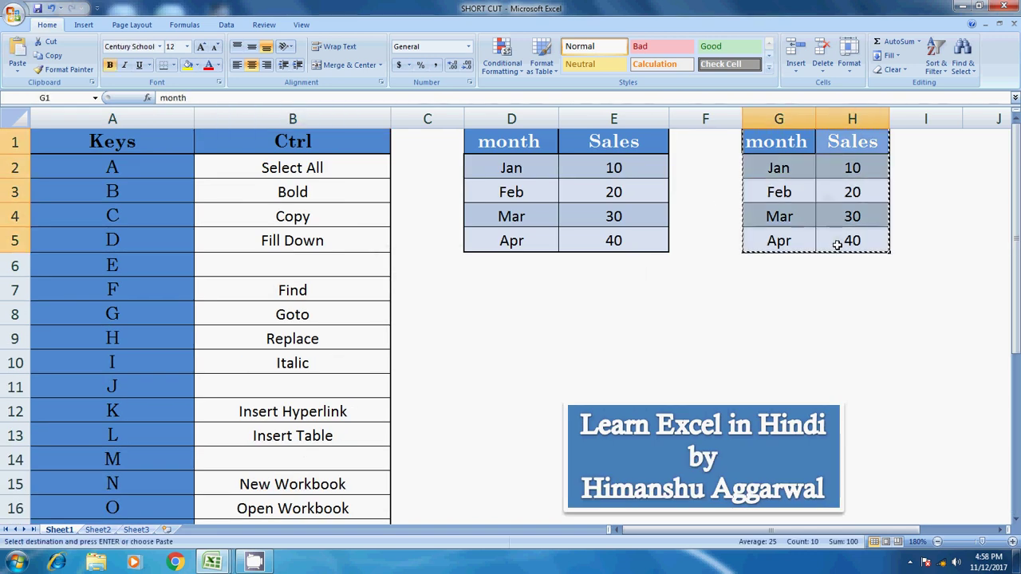
click(525, 291)
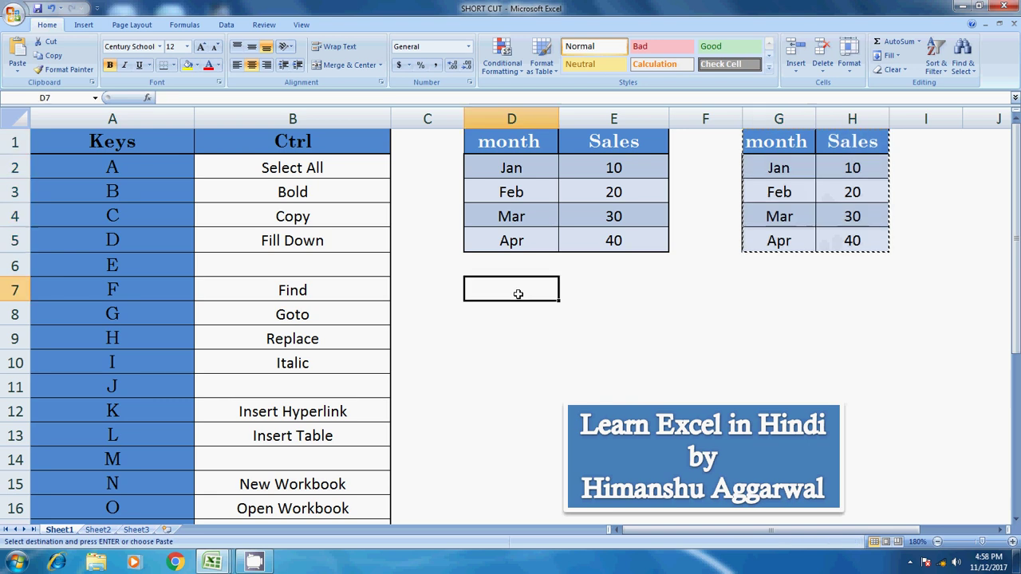
key(ctrl+v)
click(683, 274)
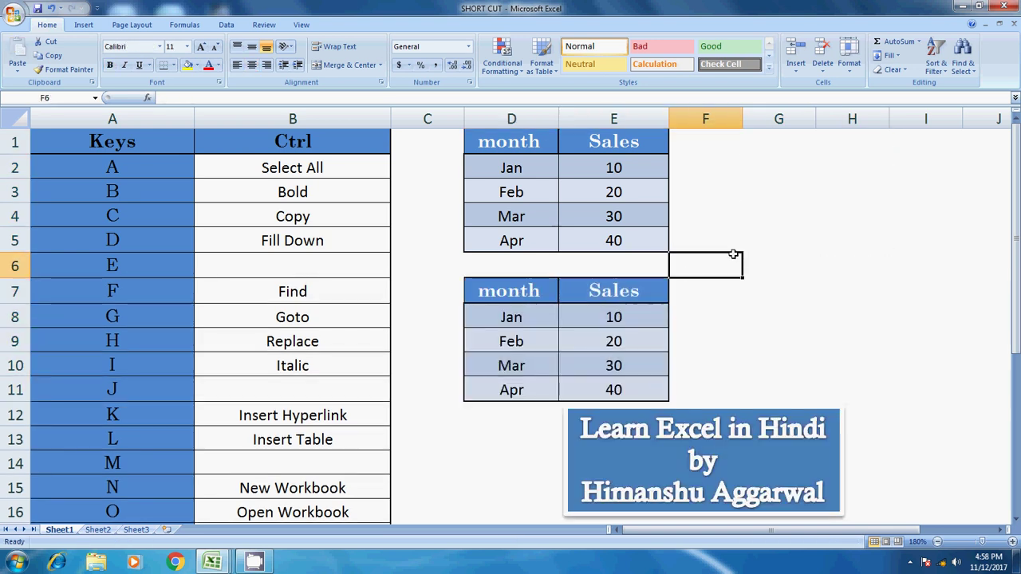
Step: Highlight the Ctrl+Y Redo entry in the shortcut list
scroll(460, 318, down, 2)
scroll(417, 349, down, 2)
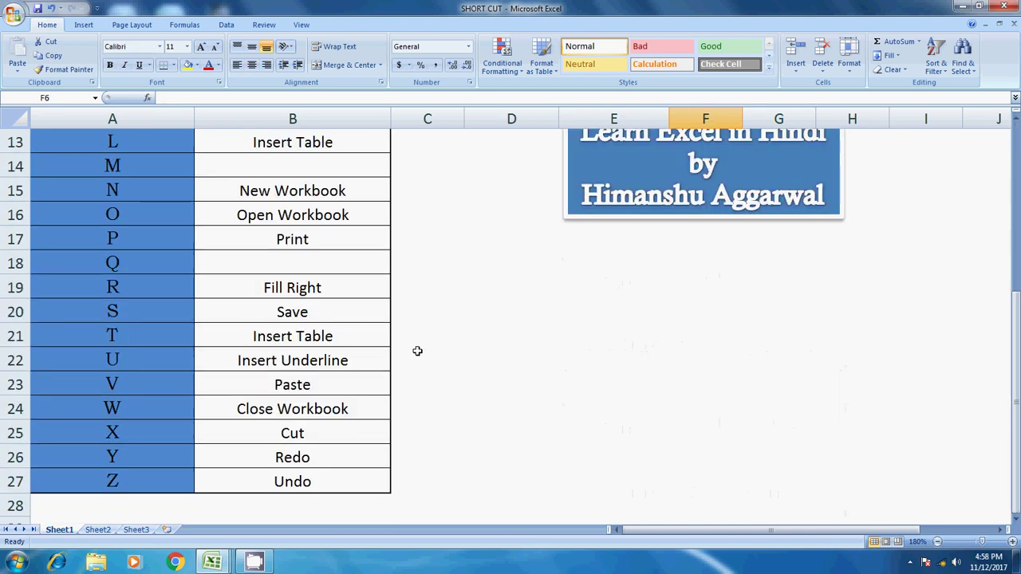
click(141, 454)
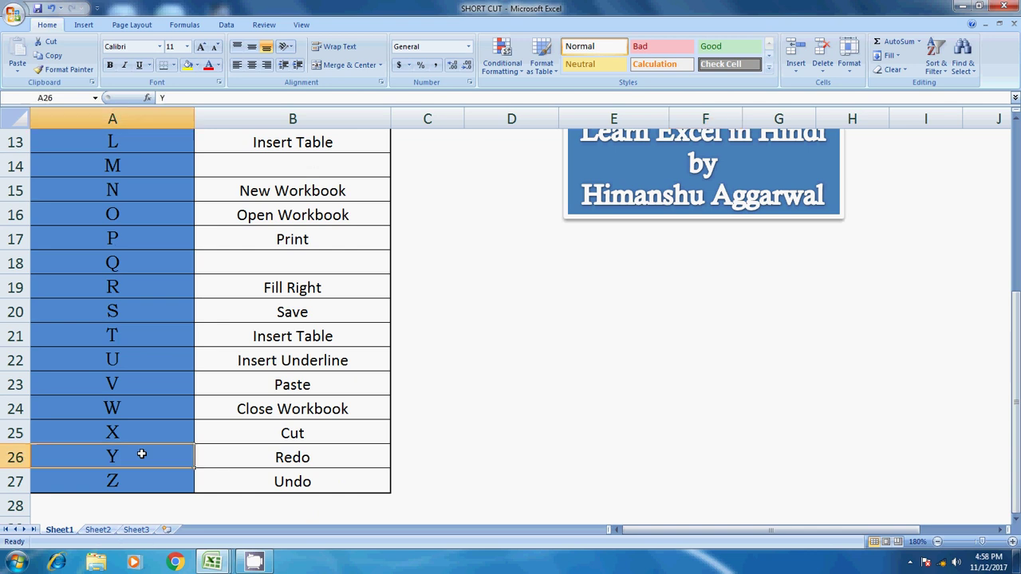
click(260, 454)
scroll(521, 325, up, 4)
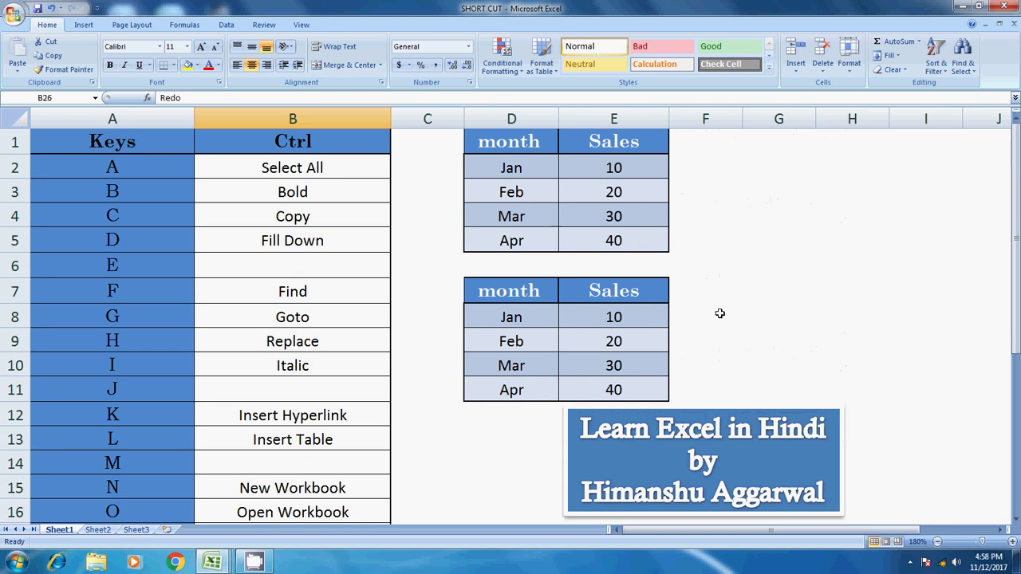
click(752, 189)
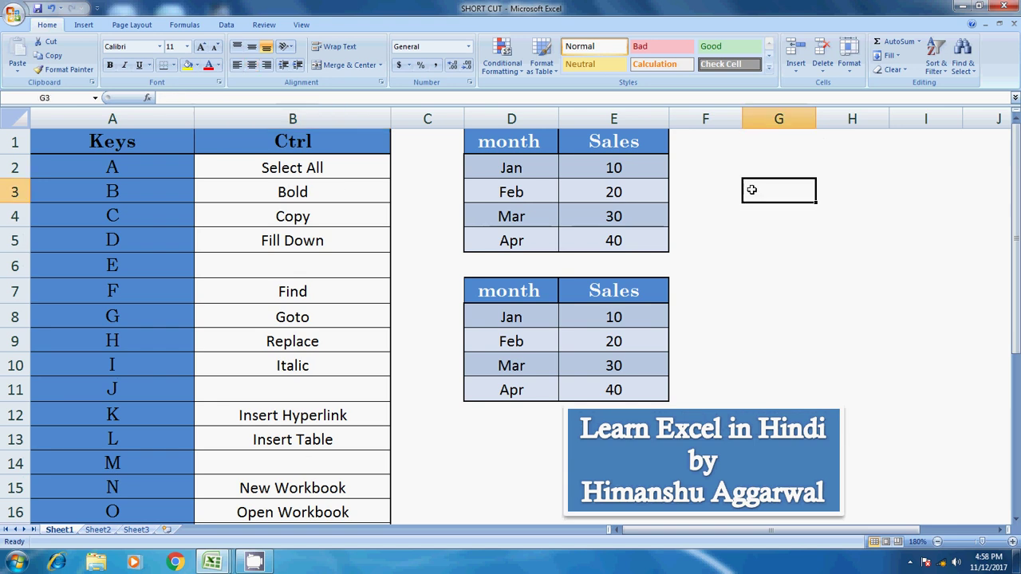
text(hgf)
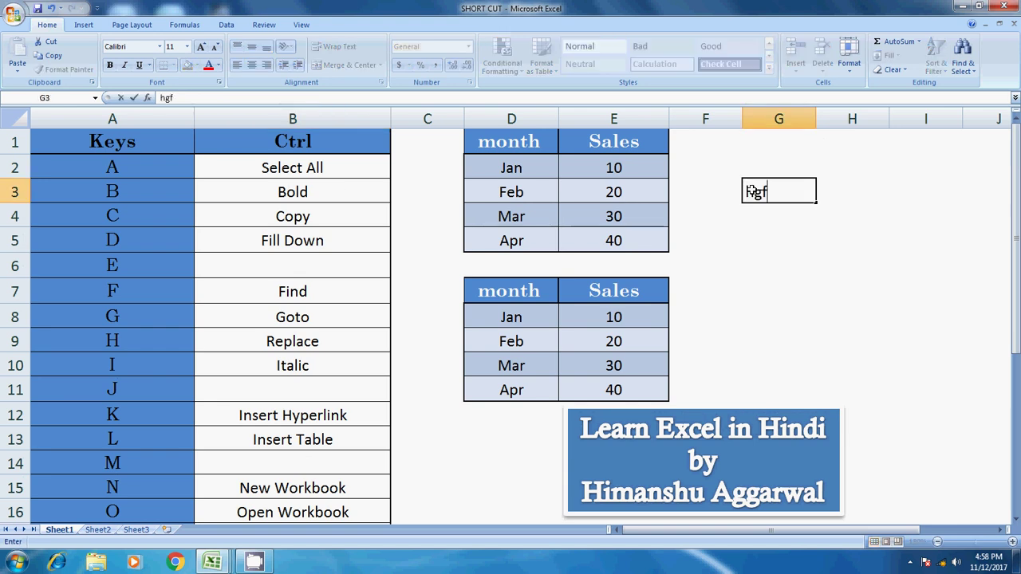
text(ghf)
key(Return)
text(fghfghf)
key(Return)
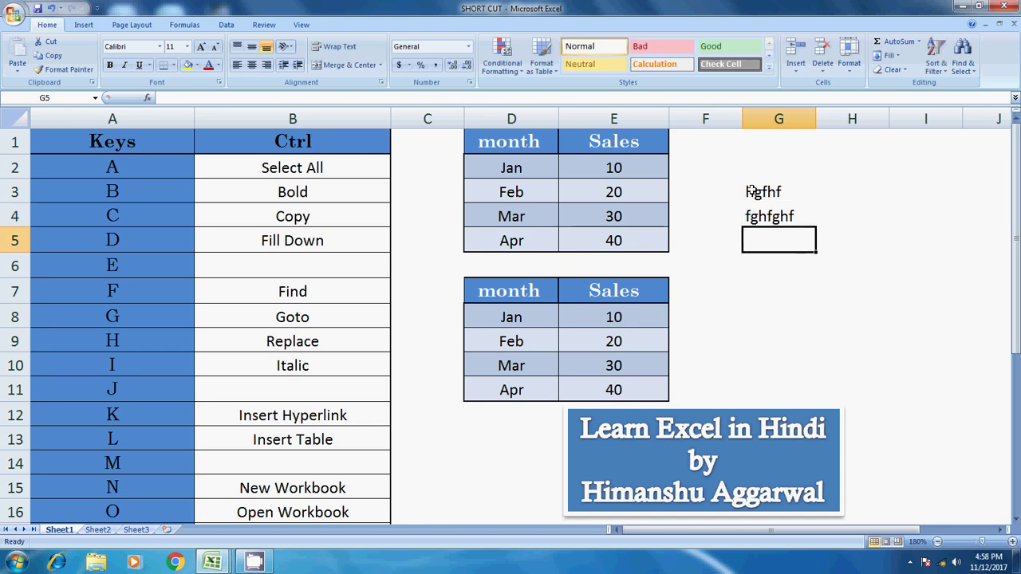
key(ctrl+z)
key(ctrl+y)
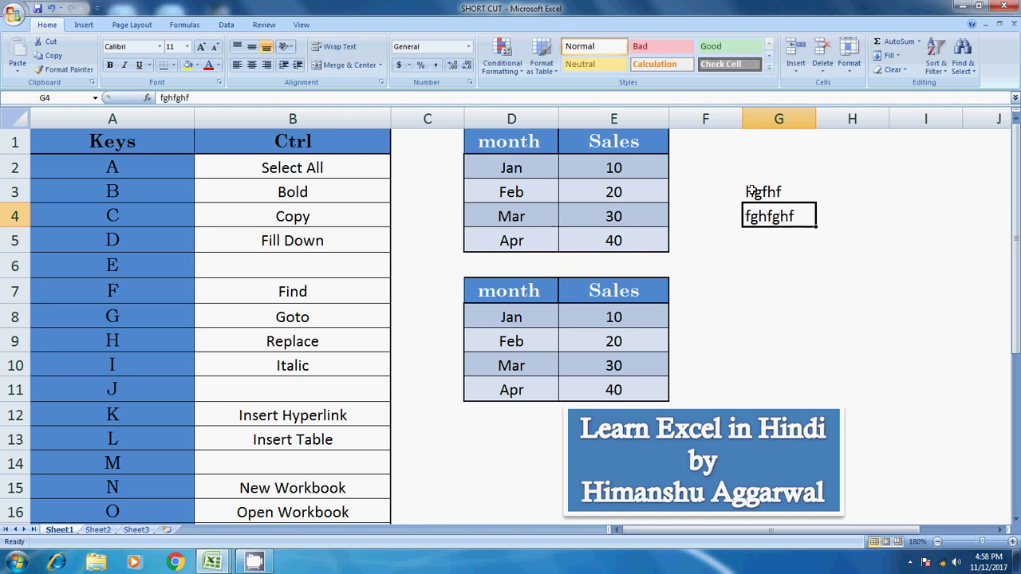
scroll(416, 383, down, 3)
scroll(415, 383, down, 1)
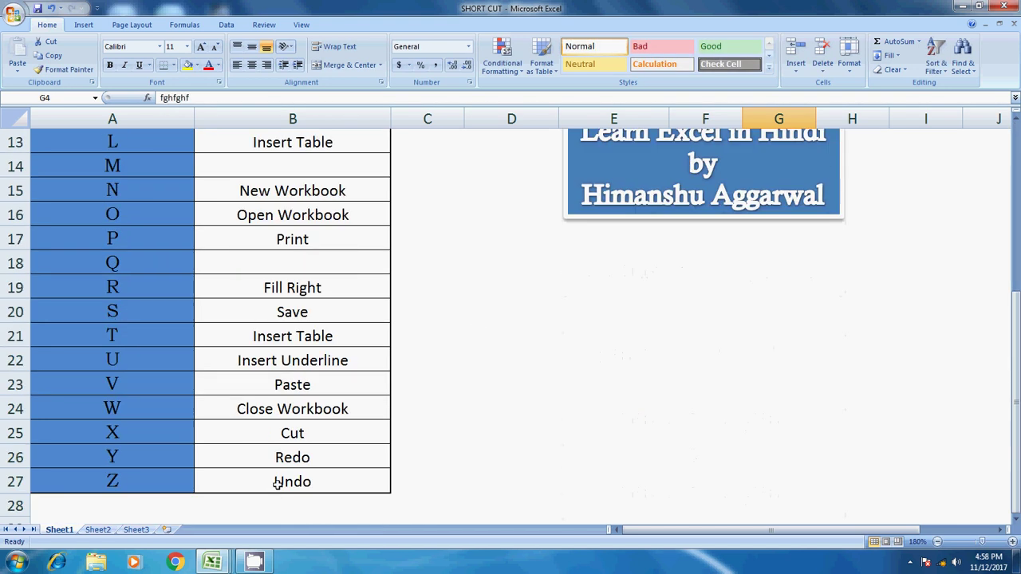
scroll(330, 471, up, 4)
key(ctrl+z)
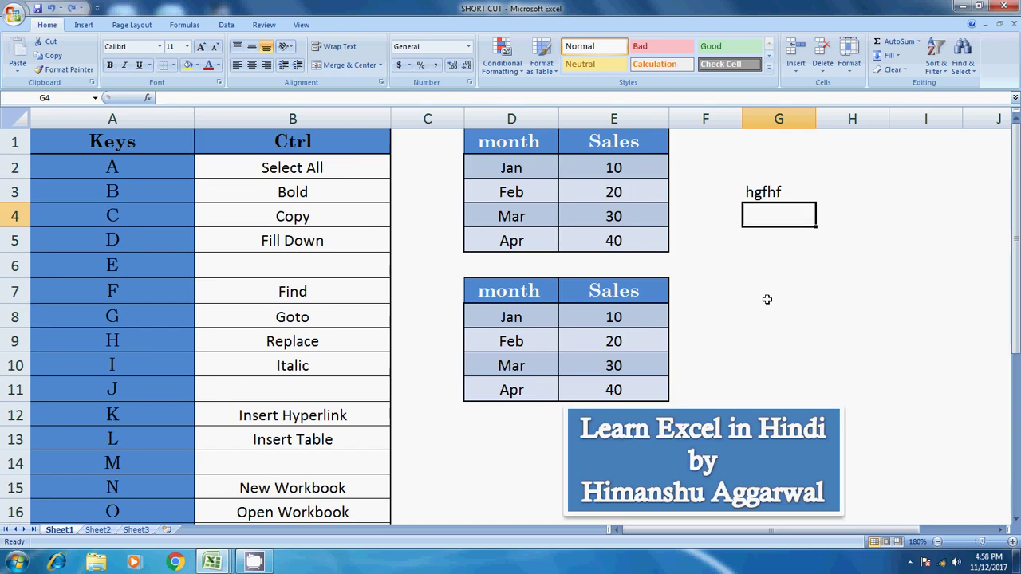
key(ctrl+z)
scroll(627, 274, down, 4)
scroll(629, 269, up, 4)
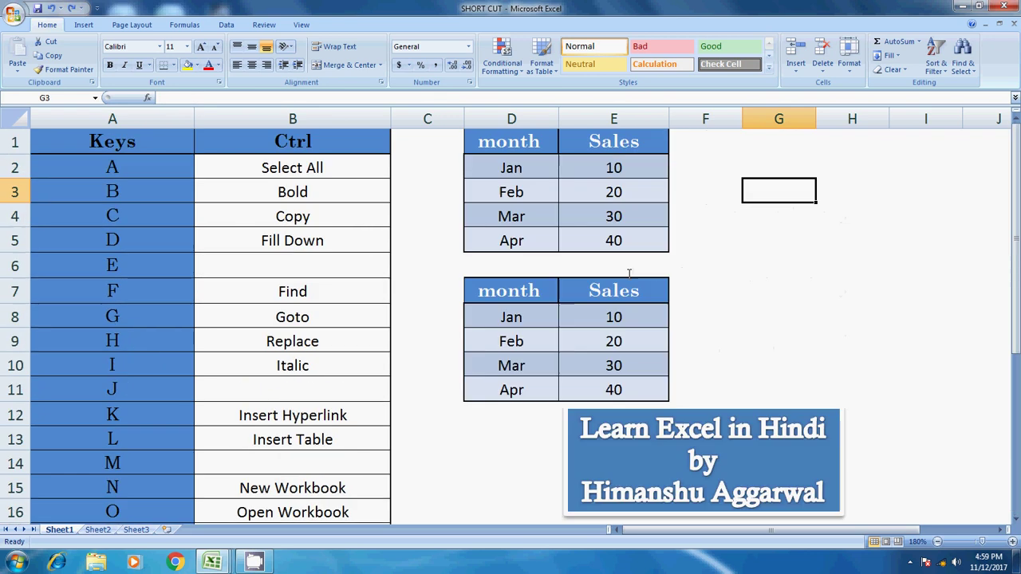
click(150, 145)
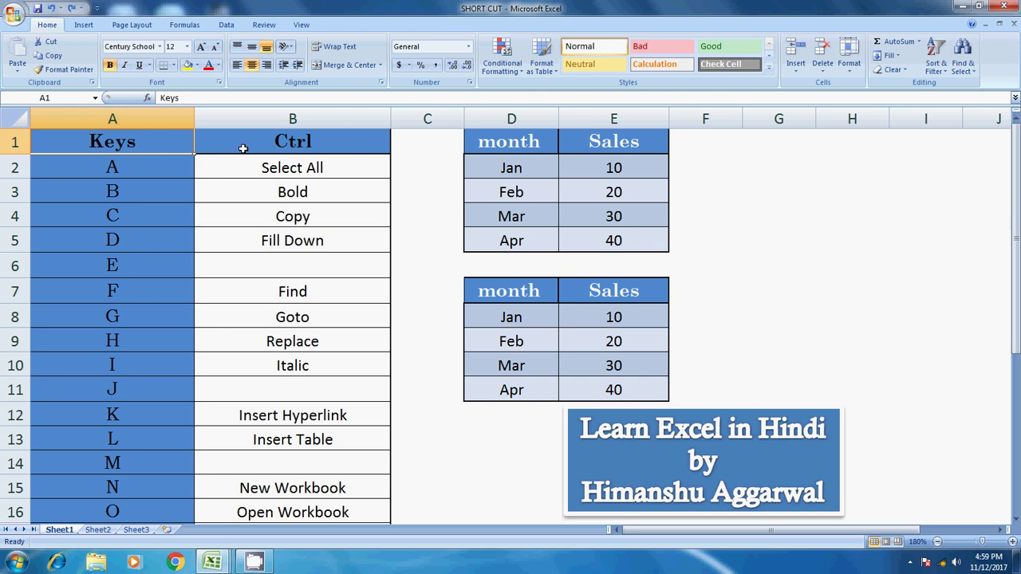
Step: Drag the 'Learn Excel in Hindi' banner slightly right and down, clear of the D7:E11 table
scroll(248, 153, down, 2)
scroll(248, 154, down, 2)
scroll(252, 405, up, 4)
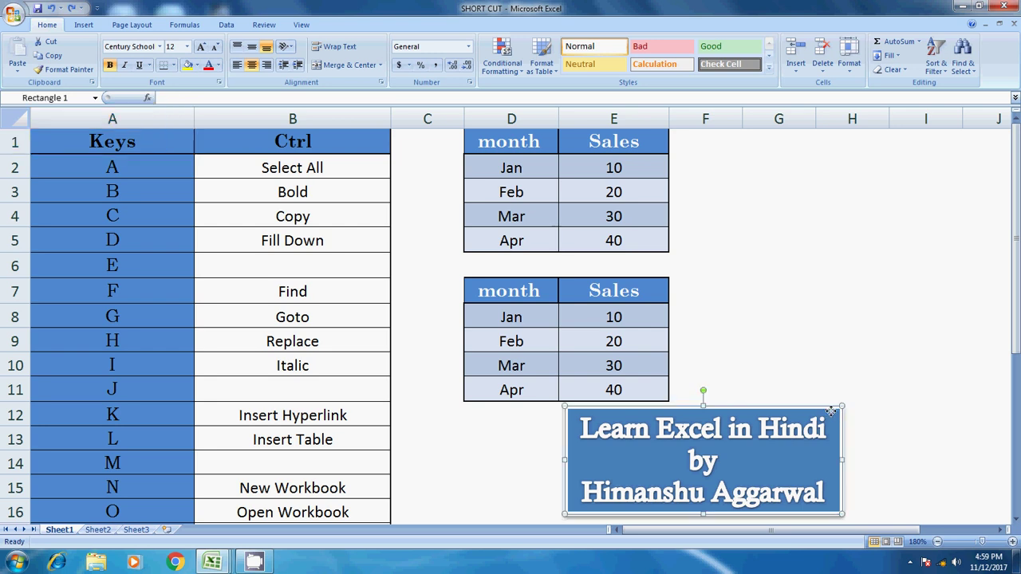
drag(830, 412, 872, 419)
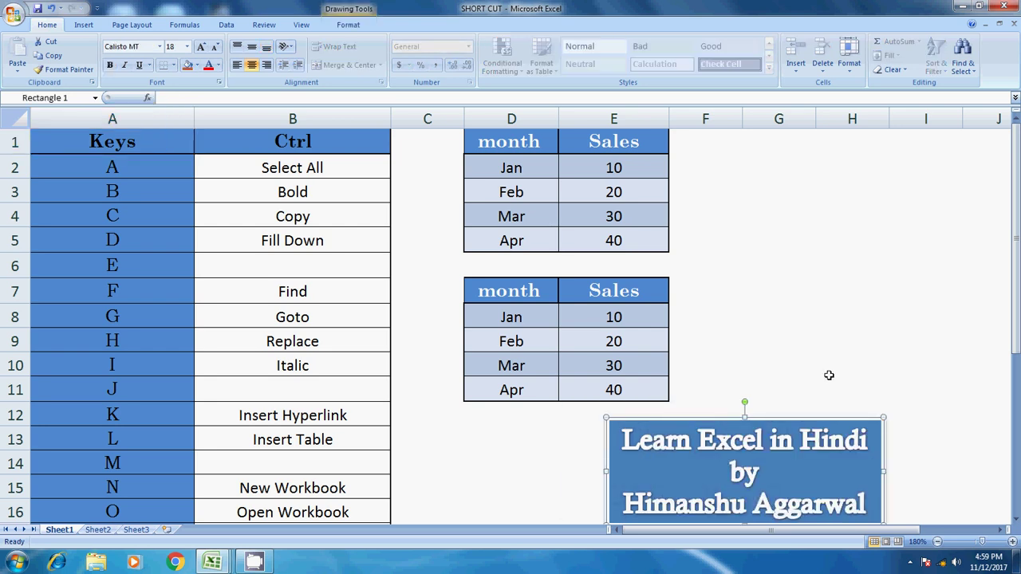